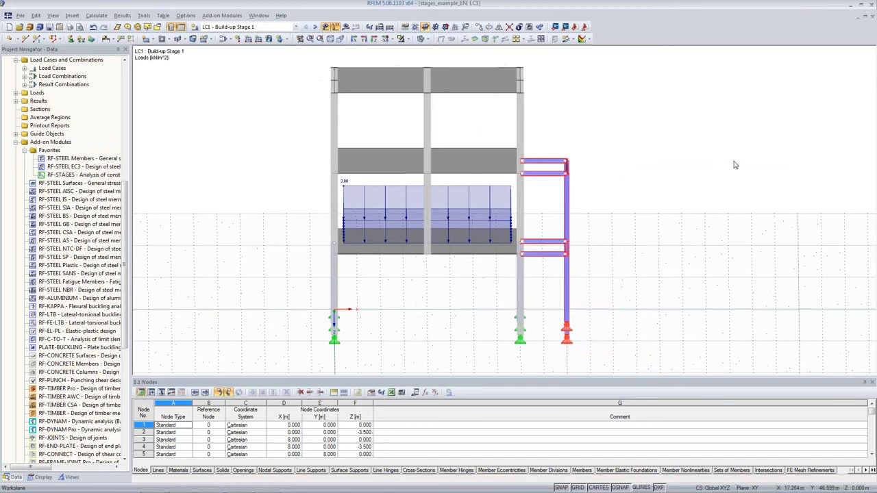
Look at the model in 3D with the loads of LC3, LC2 and LC1 displayed
middle_click_drag(725, 181, 627, 194, "ctrl")
left_click(622, 185)
left_click(244, 27)
left_click(233, 35)
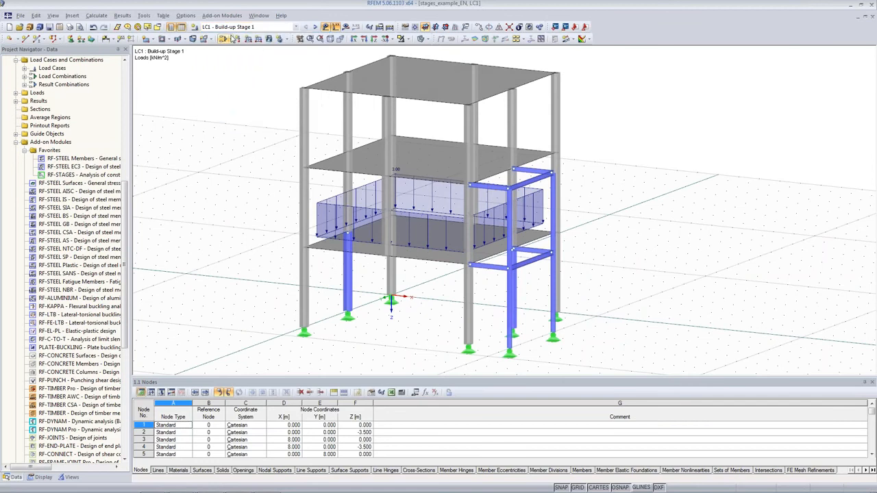
left_click(314, 31)
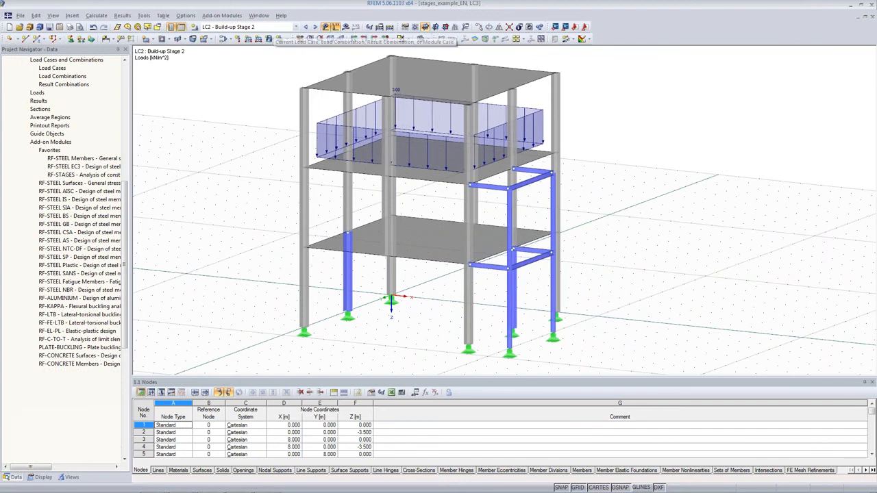
middle_click_drag(607, 140, 607, 160)
left_click(278, 27)
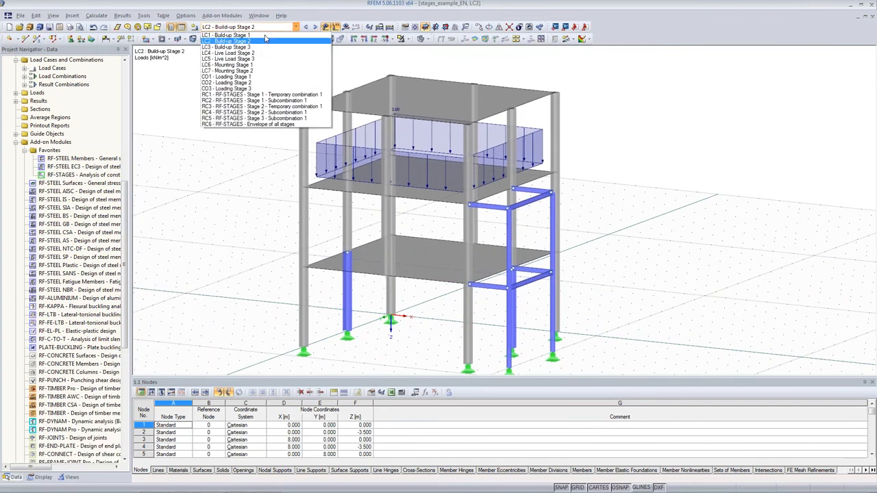
left_click(265, 35)
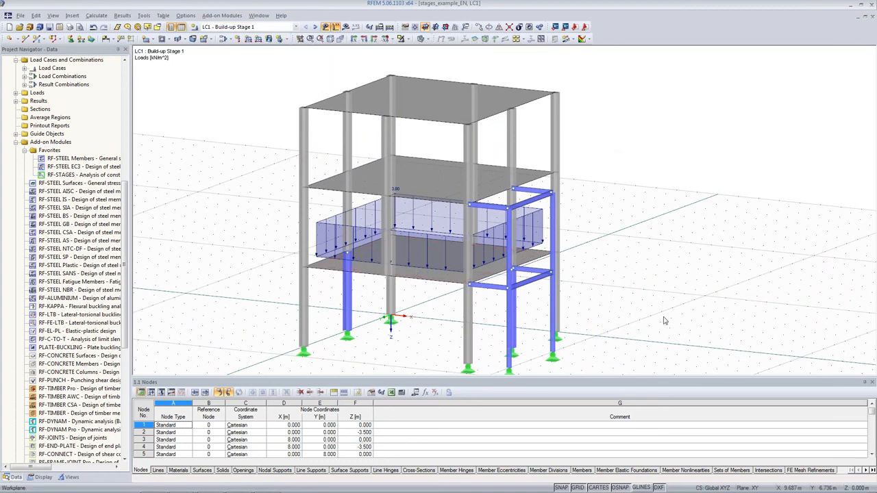
Highlight the building's storeys one after another, from the ground floor up to the top floor
middle_click_drag(663, 325, 648, 273, "ctrl")
left_click_drag(266, 239, 638, 359)
mouse_move(659, 198)
middle_mouse_down("ctrl")
mouse_move(623, 240)
mouse_move(657, 203)
middle_mouse_up("ctrl")
left_click_drag(235, 150, 647, 295)
middle_click_drag(620, 226, 592, 221, "ctrl")
left_click(277, 70)
left_click_drag(268, 60, 628, 205)
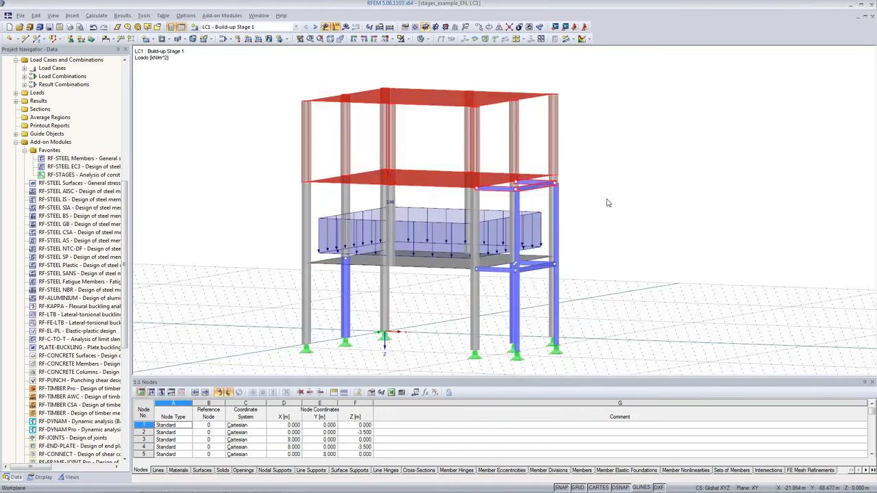
Highlight the steel scaffold beside the building and the two blue steel columns on the ground floor
middle_click_drag(656, 199, 671, 233, "ctrl")
left_click_drag(625, 139, 540, 381)
middle_click_drag(671, 192, 627, 198, "ctrl")
left_click(517, 319)
left_click(344, 300, "ctrl")
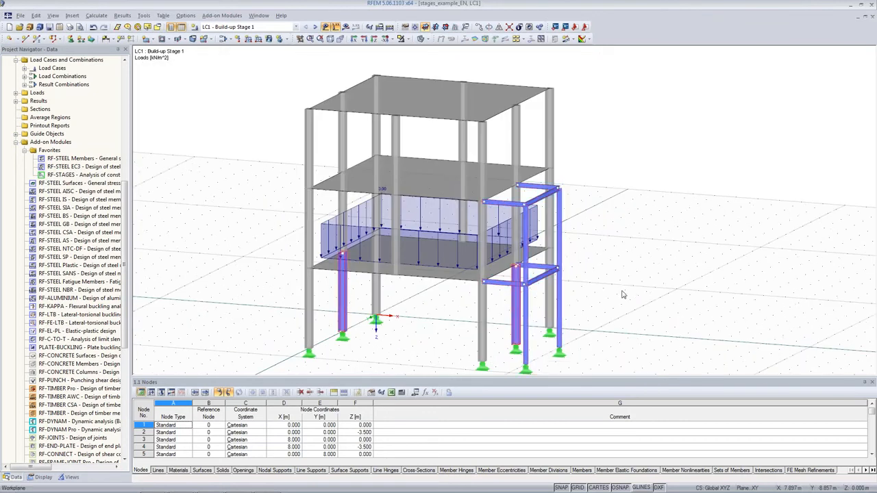
middle_click_drag(622, 295, 507, 305, "ctrl")
Examine the slab loads of the build-up stages and the scaffold loads of LC6 - Mounting Stage 1 and LC7 - Mounting Stage 2
left_click(316, 224)
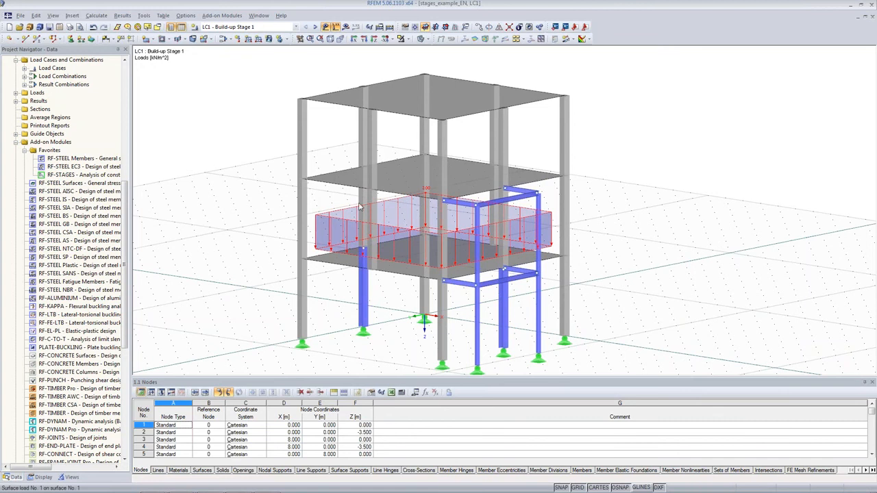
left_click(316, 27)
left_click(316, 27)
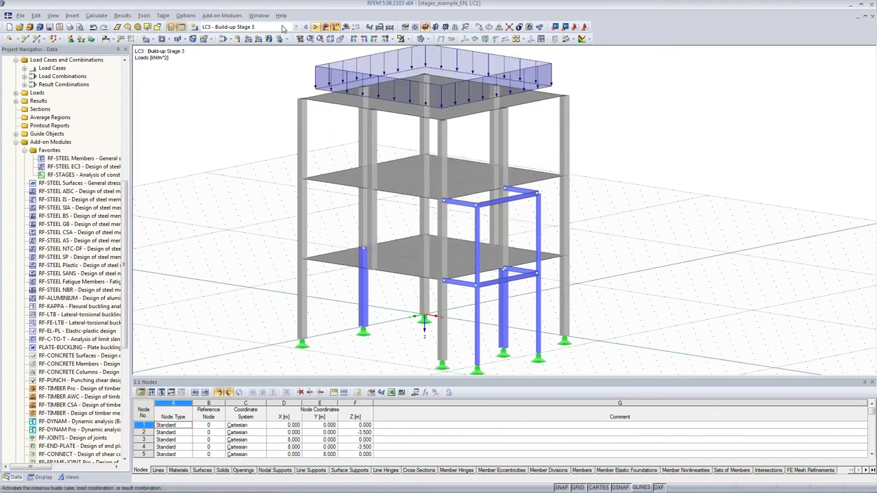
left_click(283, 28)
left_click(227, 71)
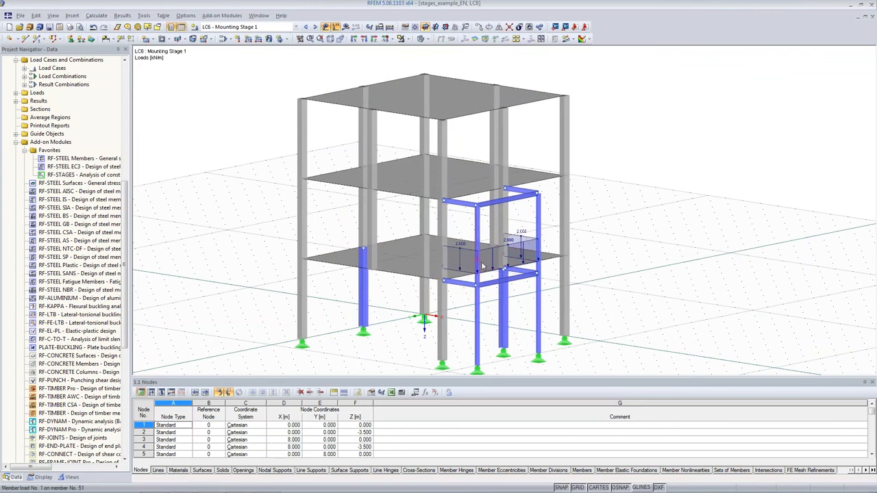
left_click(314, 27)
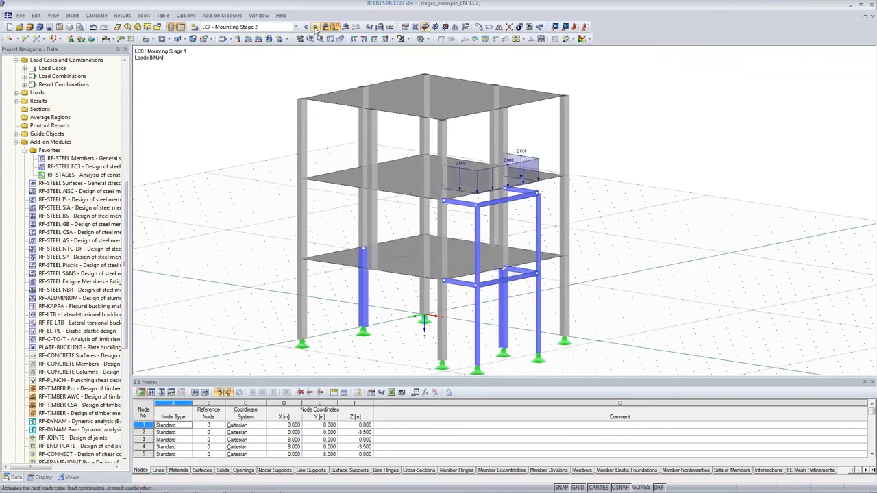
left_click(277, 30)
left_click(276, 29)
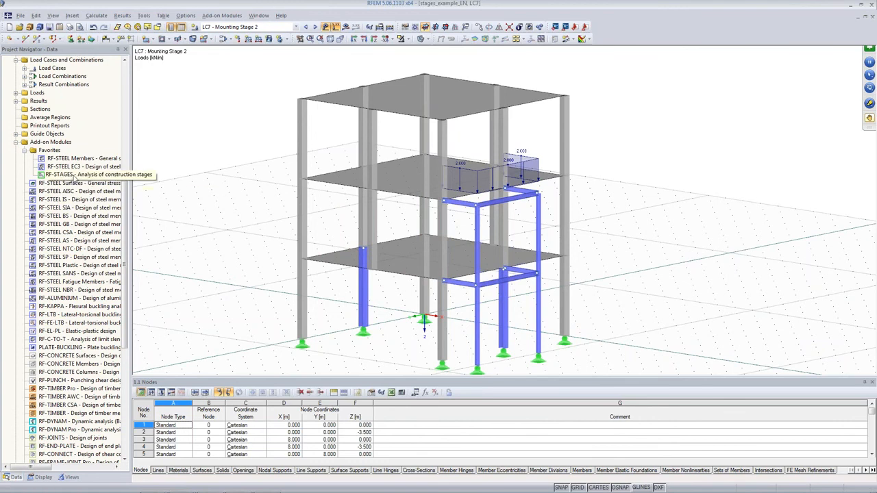
Open the RF-STAGES add-on module and add stages 2 and 3 to the existing stages
scroll(77, 178, "down", 1)
scroll(323, 180, "down", 2)
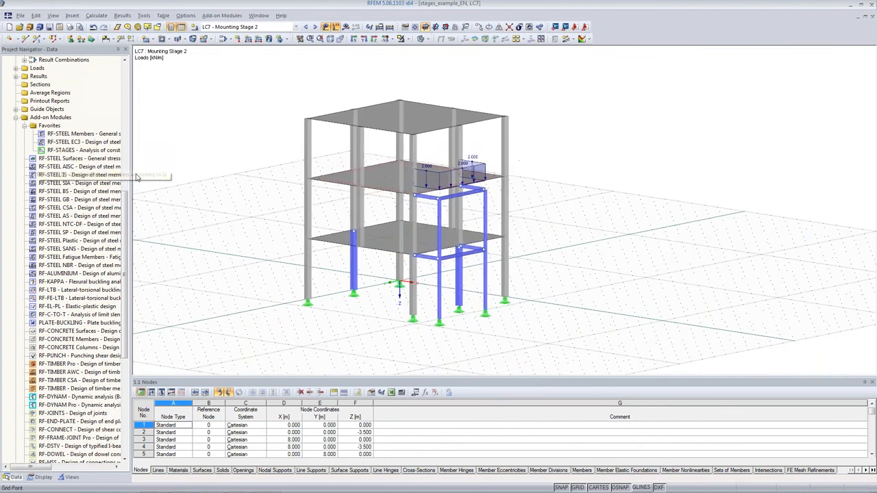
double_click(82, 150)
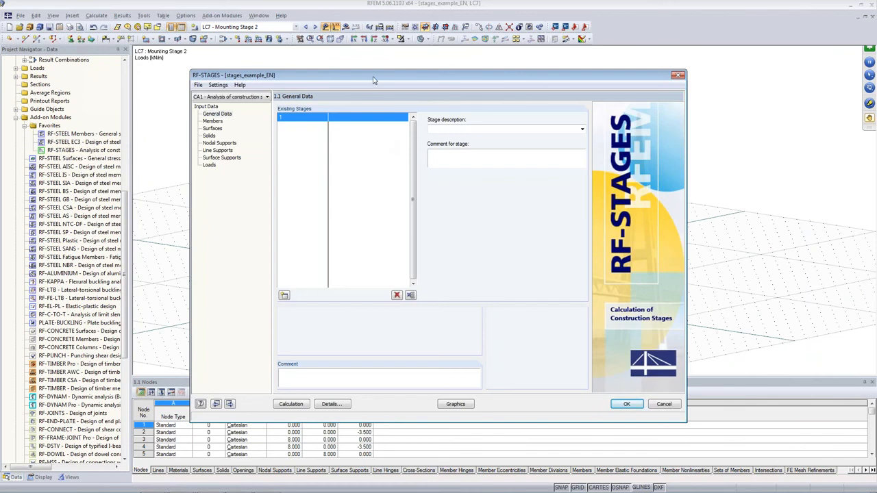
left_click(227, 118)
left_click(233, 183)
left_click(283, 295)
left_click(284, 295)
Describe the three stages as Construction Stage 1, Construction Stage 2 and Construction Stage 3
left_click(297, 119)
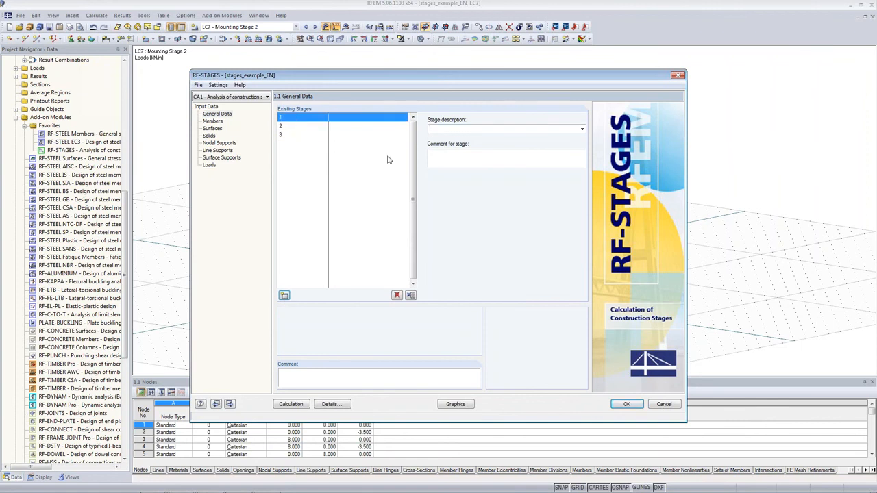
left_click(582, 129)
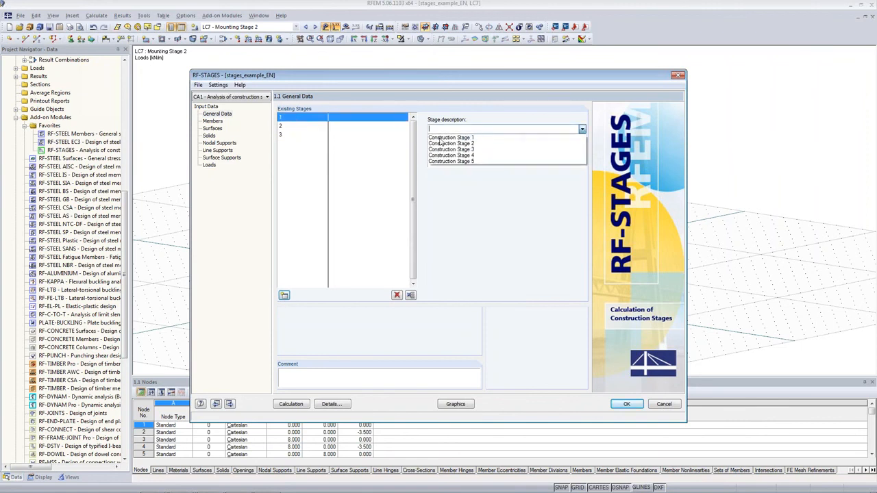
left_click(471, 138)
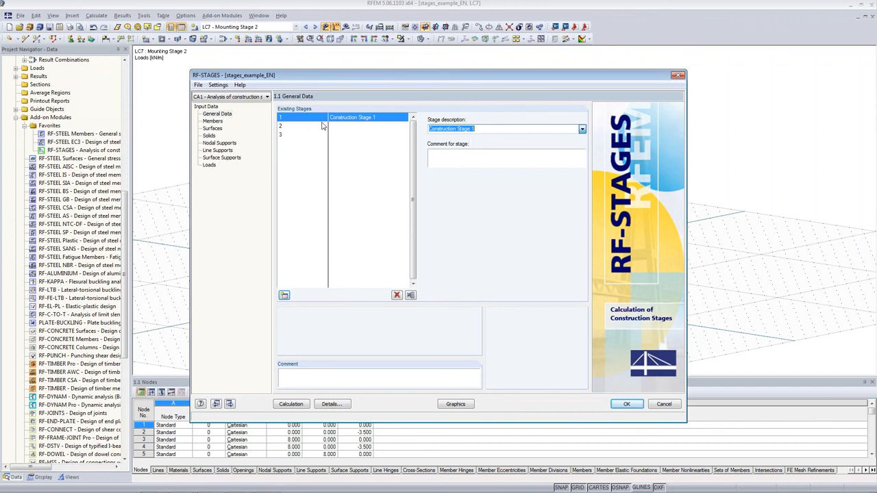
left_click(369, 127)
left_click(582, 128)
left_click(542, 148)
left_click(375, 135)
left_click(582, 130)
left_click(558, 149)
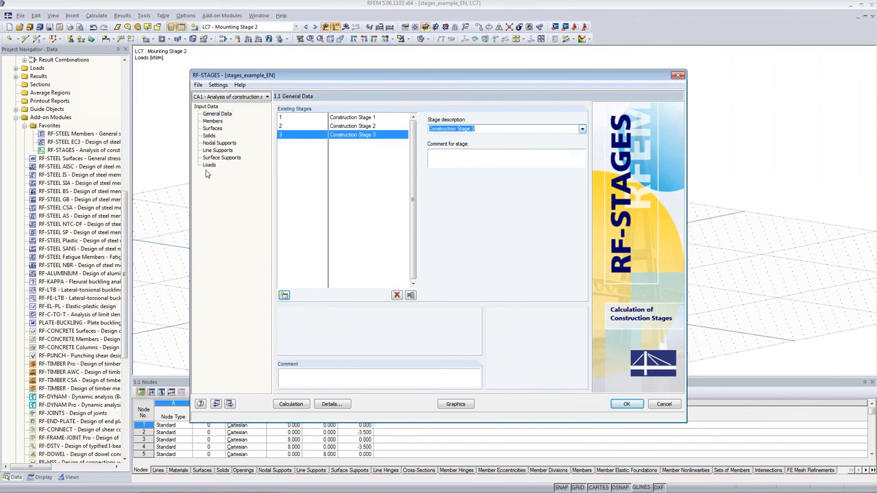
Assign the ground-floor columns and lower scaffold members, 1-4,46,48-53, to Construction Stage 1 by graphical selection
left_click(212, 123)
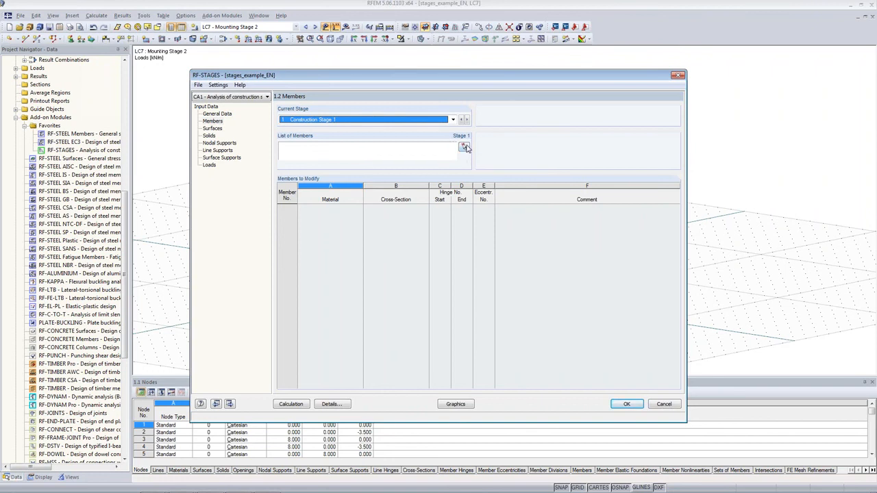
left_click(298, 120)
left_click(299, 125)
left_click(464, 147)
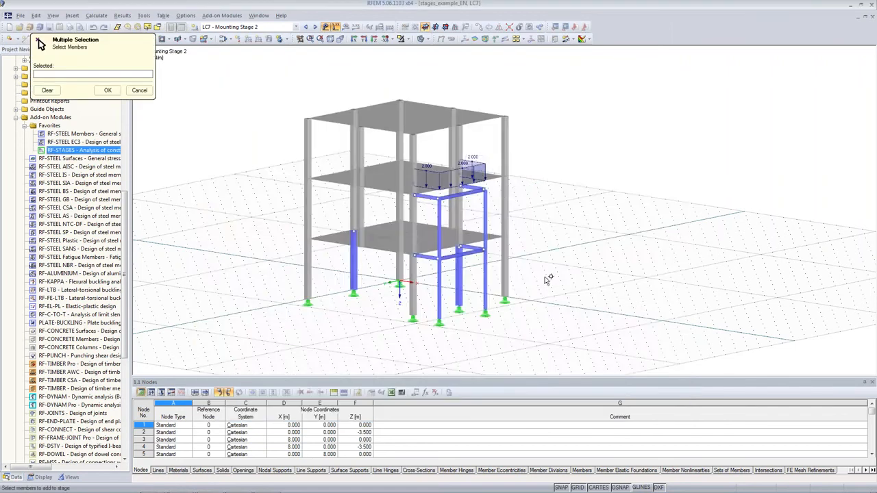
middle_click_drag(525, 286, 580, 271)
left_click_drag(581, 270, 269, 323)
middle_click_drag(589, 277, 572, 211, "ctrl")
left_click(491, 254)
middle_click_drag(491, 254, 560, 272, "ctrl")
left_click(108, 89)
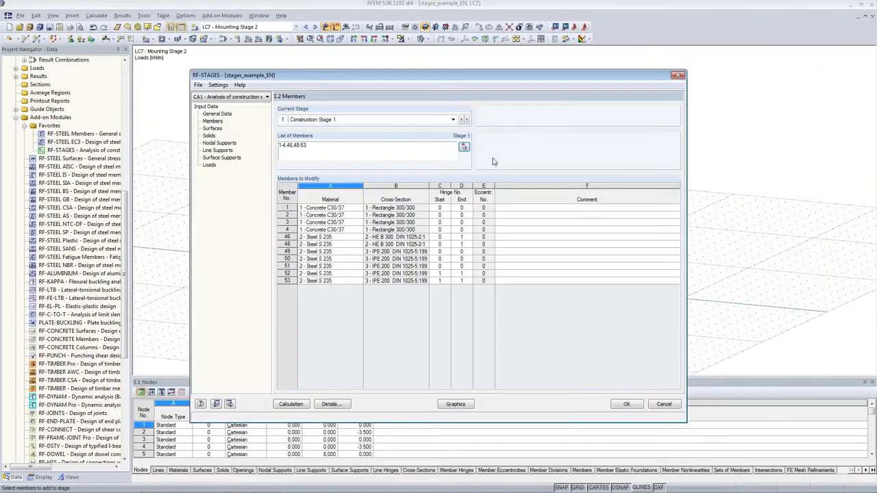
Assign the middle-storey columns and upper scaffold members, 13-16,37,42-44,54-58, to Construction Stage 2
left_click(467, 119)
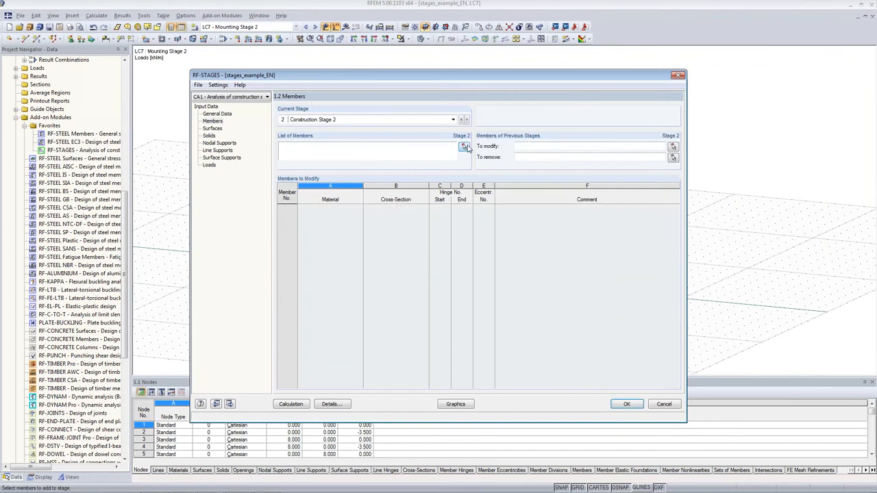
left_click(464, 147)
middle_click_drag(582, 344, 606, 305, "ctrl")
left_click_drag(606, 169, 330, 270)
left_click_drag(543, 127, 310, 158)
middle_click_drag(626, 60, 607, 198, "ctrl")
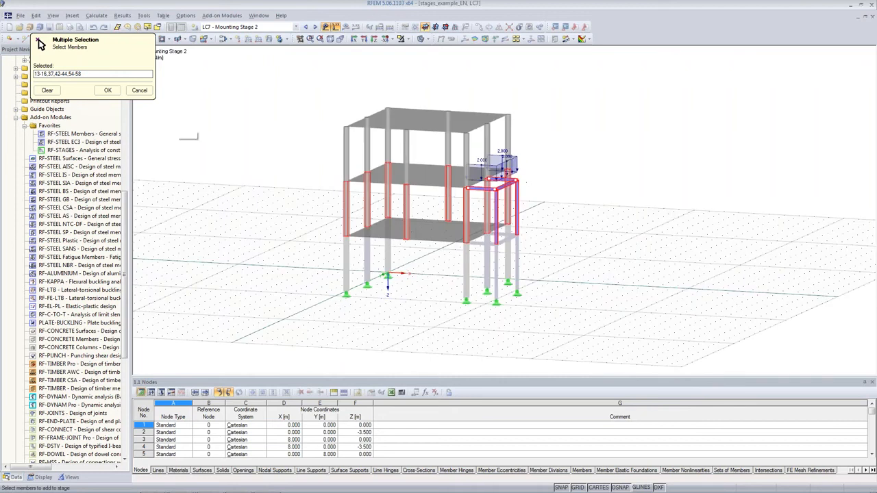
left_click(108, 90)
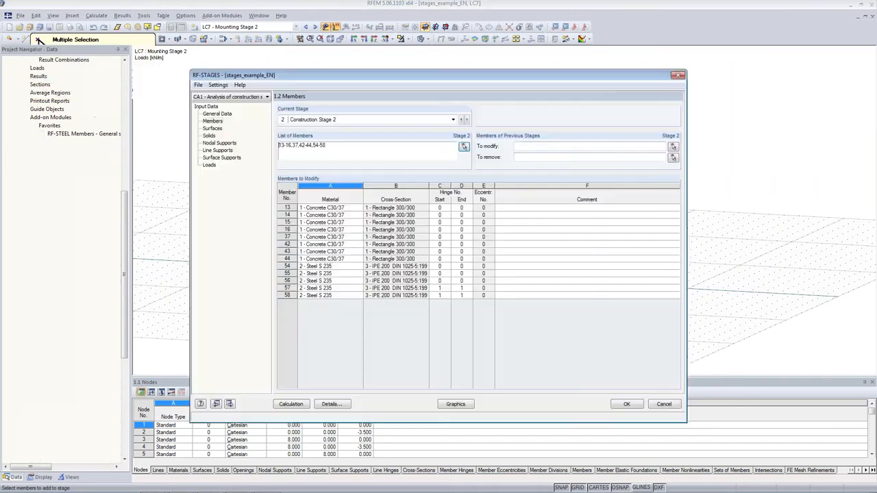
Set the two ground-floor steel columns, members 46 and 48, as members to remove in Construction Stage 2
left_click(673, 158)
middle_click_drag(521, 287, 491, 277, "ctrl")
left_click(488, 274)
left_click(380, 247)
middle_click_drag(621, 247, 623, 226, "ctrl")
left_click(108, 91)
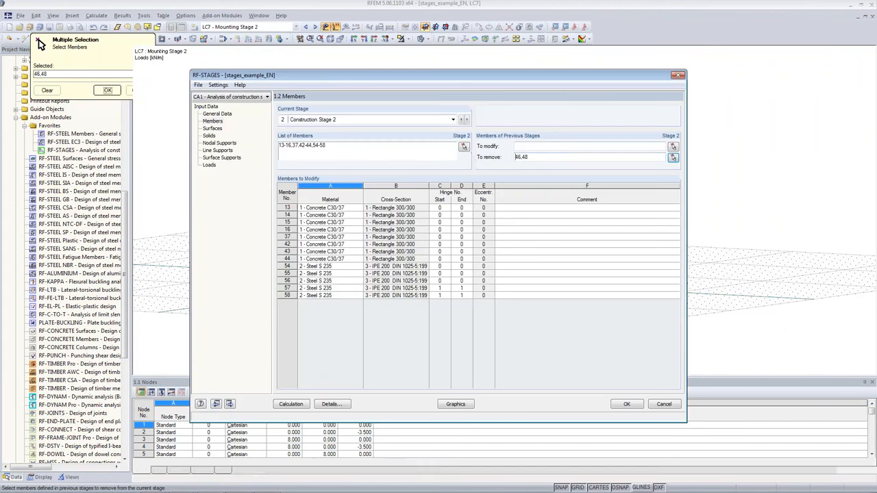
Assign the top-storey columns, members 25-28 and 38-41, to Construction Stage 3
left_click(467, 119)
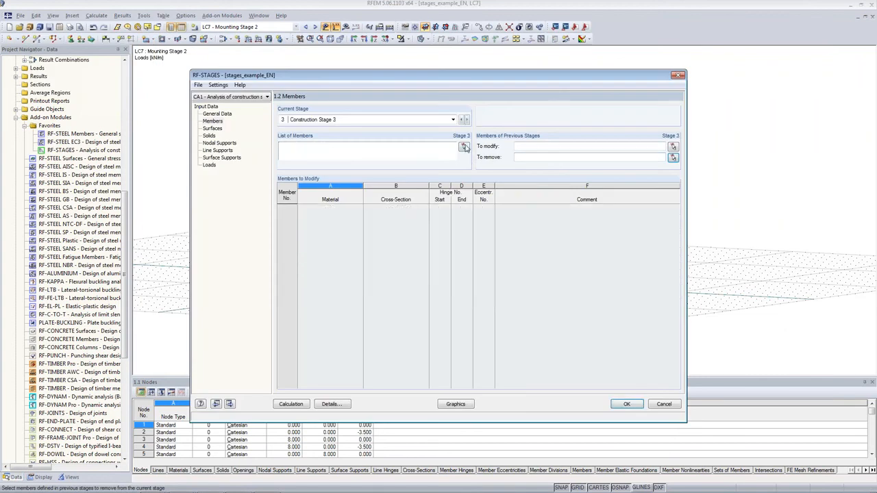
left_click(464, 147)
left_click_drag(564, 137, 333, 159)
left_click(104, 91)
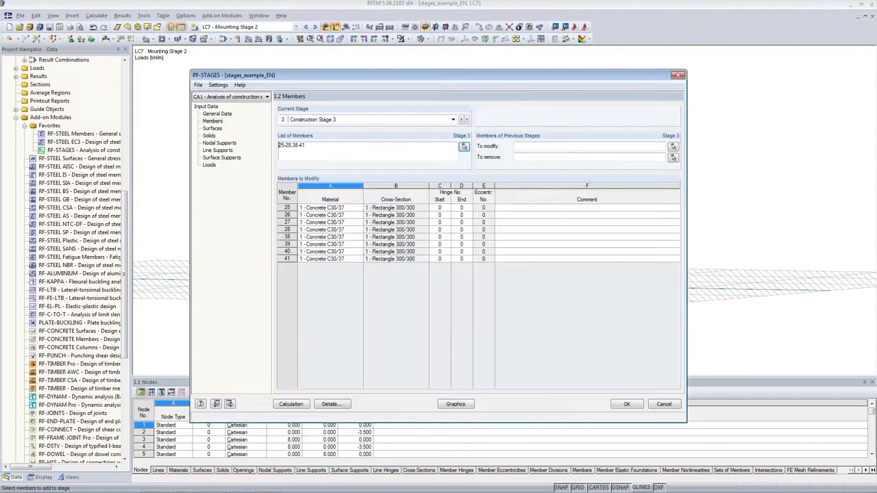
Set all scaffold members, 49-58, as members to remove in Construction Stage 3
left_click(673, 158)
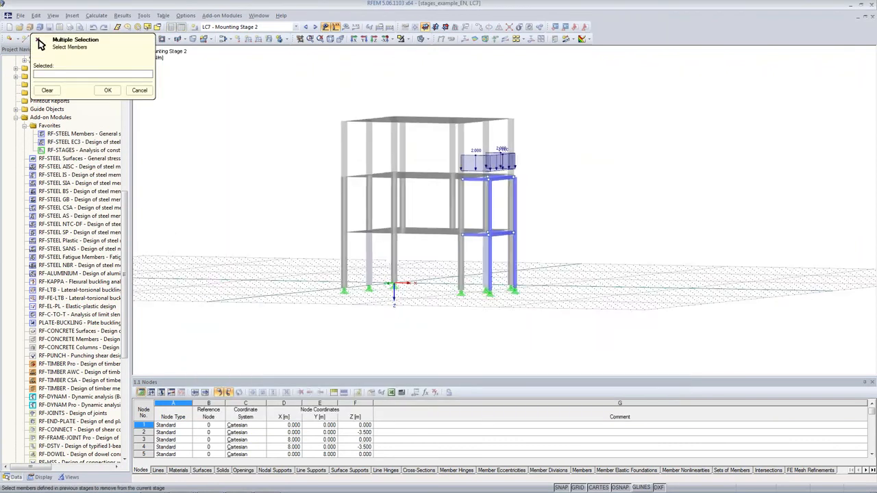
left_click_drag(580, 137, 506, 310)
middle_click_drag(665, 156, 373, 183, "ctrl")
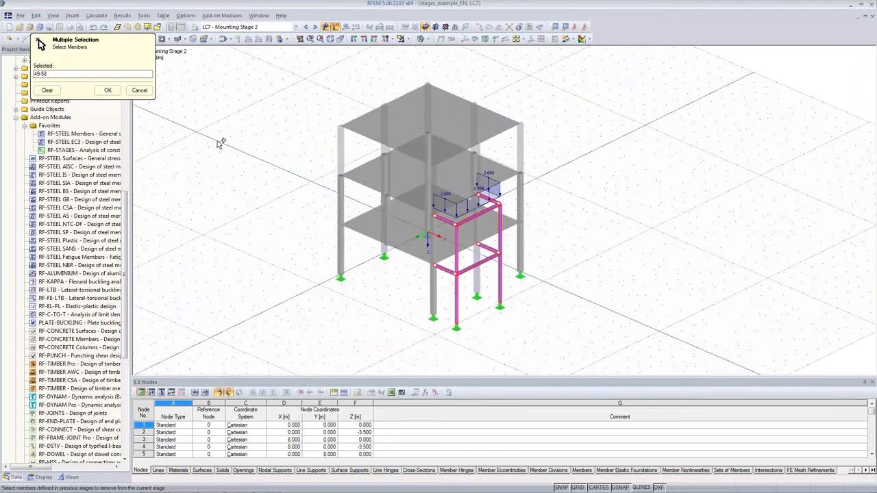
left_click(108, 90)
Move the module window clear of the model and review the highlighted members of Construction Stages 1, 2 and 3
left_click_drag(456, 81, 810, 83)
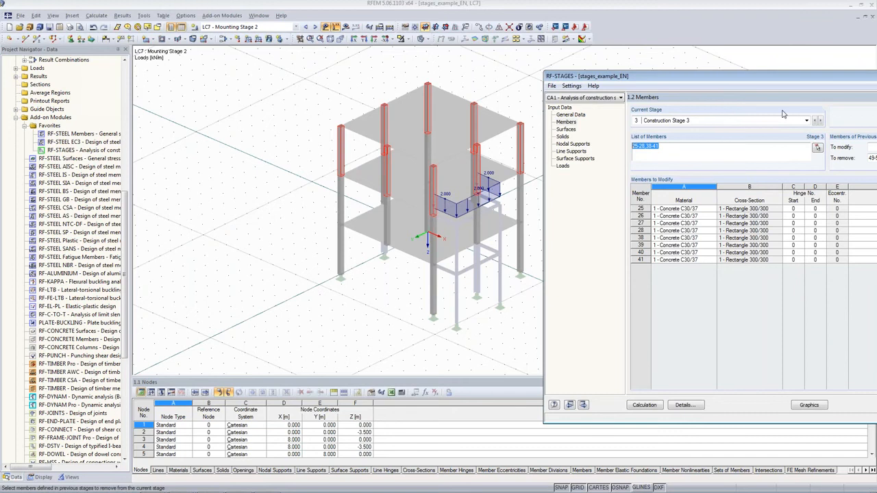
left_click(815, 123)
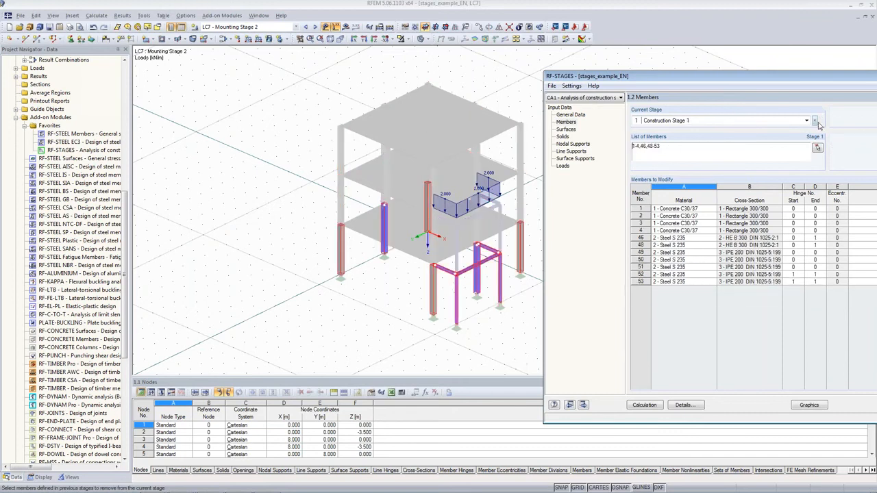
left_click(819, 118)
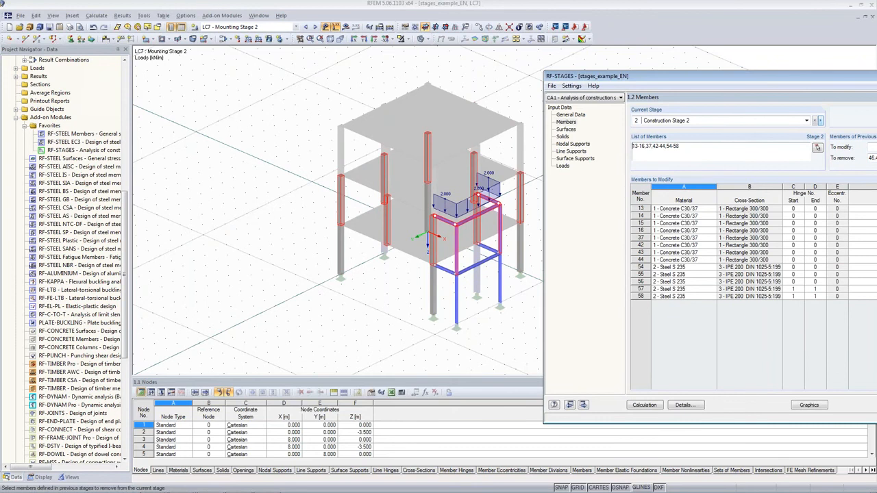
left_click(820, 121)
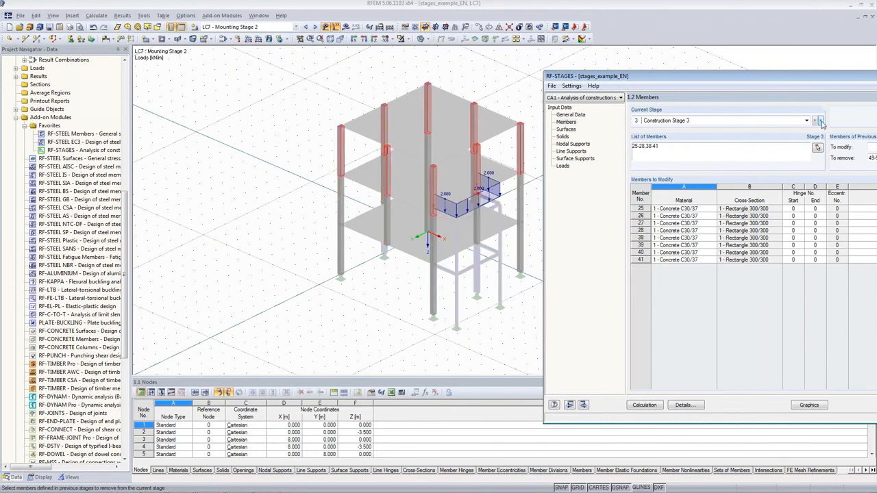
Assign the lowest floor slab, surface 1, to Construction Stage 1
left_click(566, 129)
left_click_drag(663, 73, 445, 68)
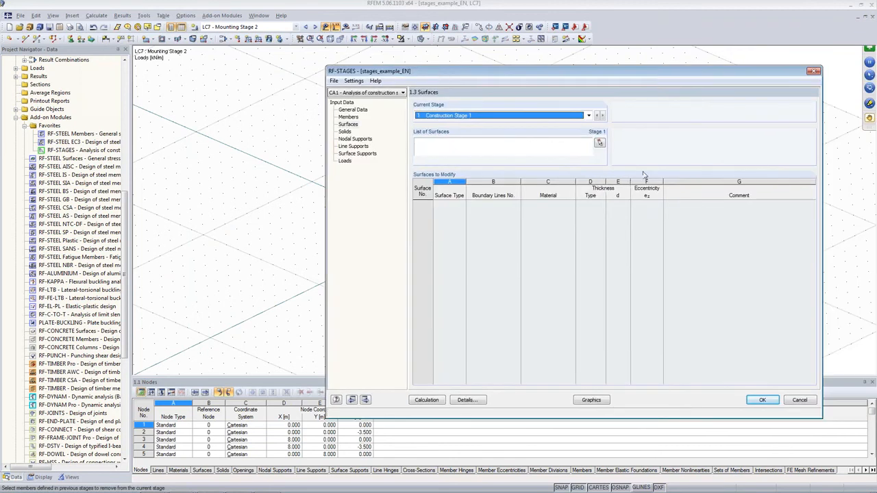
left_click(599, 144)
middle_click_drag(555, 304, 617, 259, "ctrl")
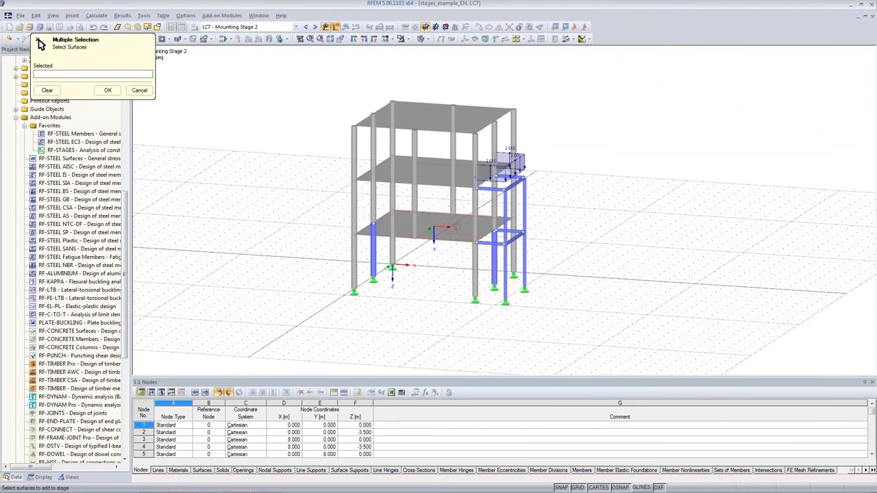
left_click(439, 233)
left_click(108, 89)
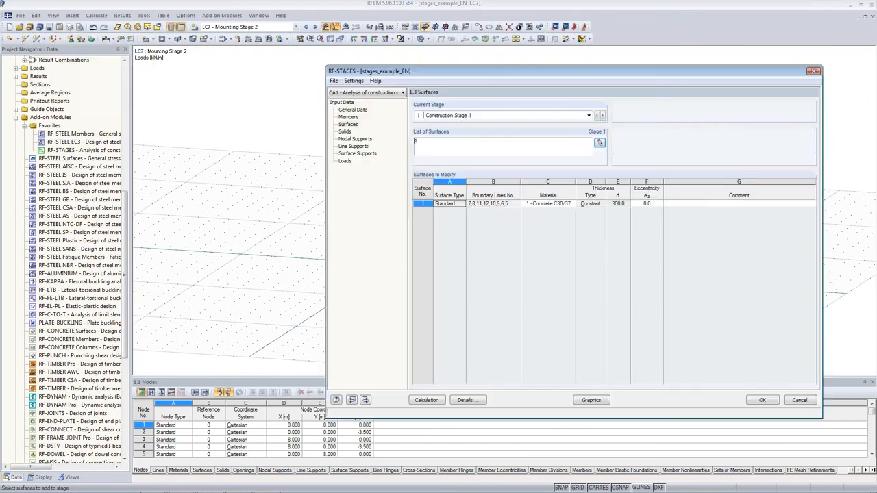
Assign the middle floor slab, surface 2, to Construction Stage 2
left_click(603, 116)
left_click(599, 142)
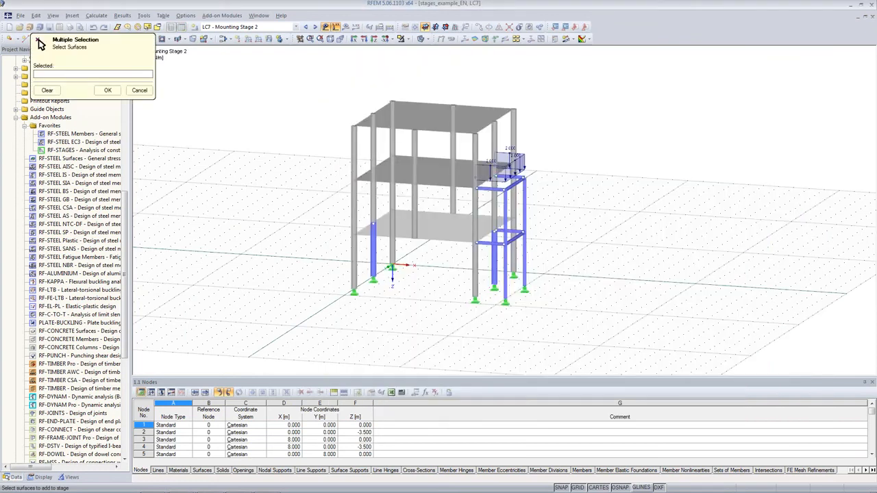
left_click(437, 175)
left_click(110, 90)
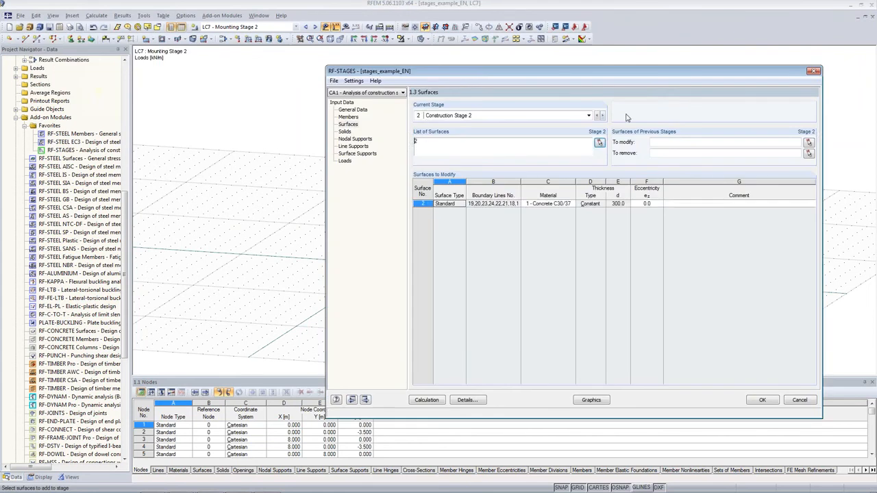
Assign the top slab, surface 3, to Construction Stage 3
left_click(599, 116)
left_click(598, 143)
left_click(436, 122)
left_click(107, 90)
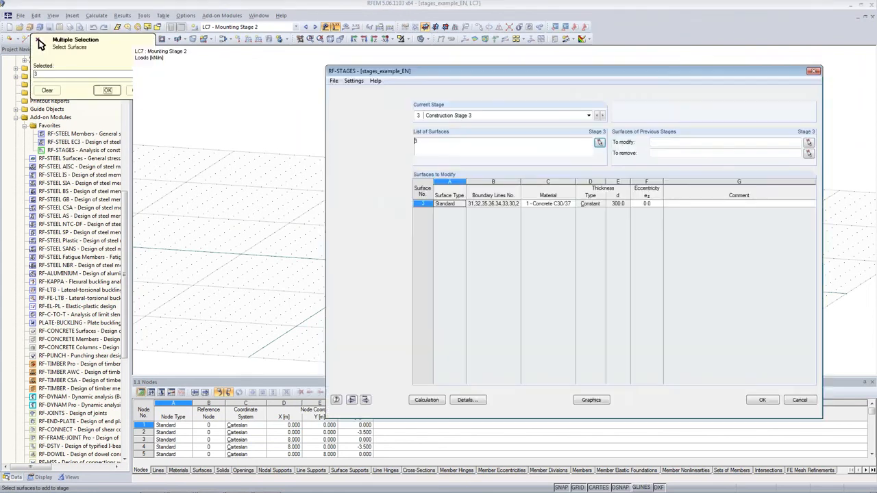
left_click_drag(556, 73, 557, 113)
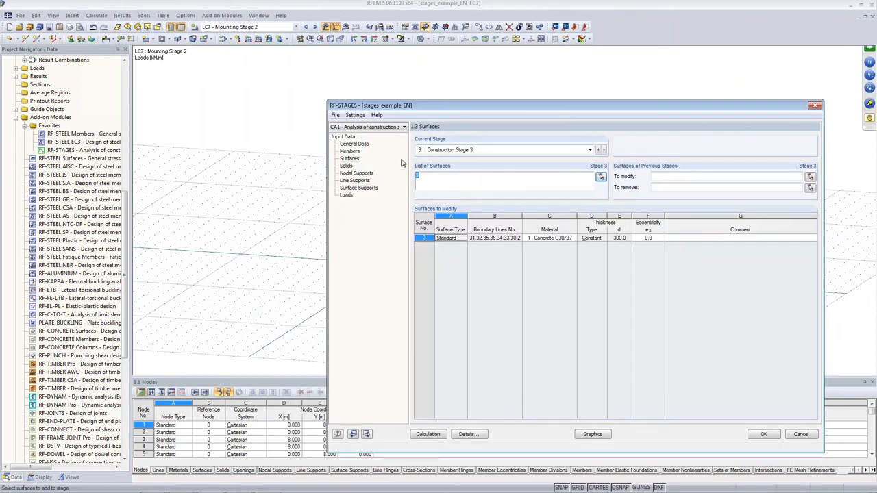
Assign all nodal supports, 1-8, to Construction Stage 1
left_click(346, 166)
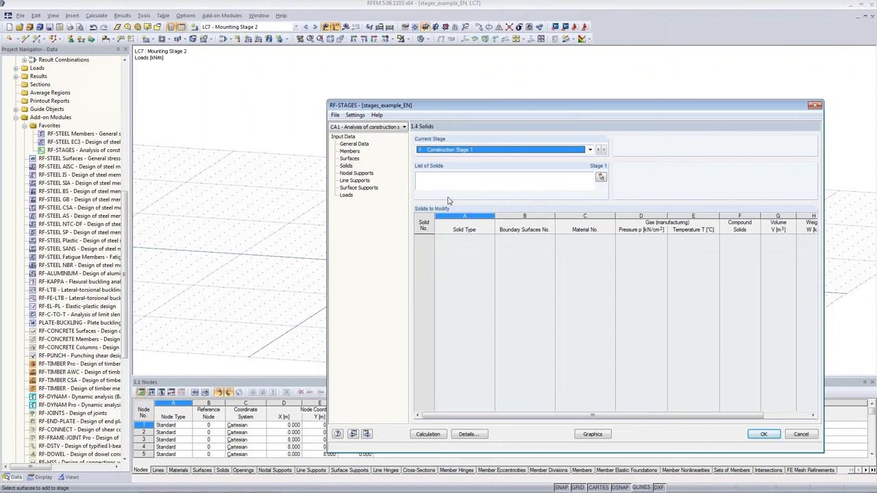
left_click(356, 173)
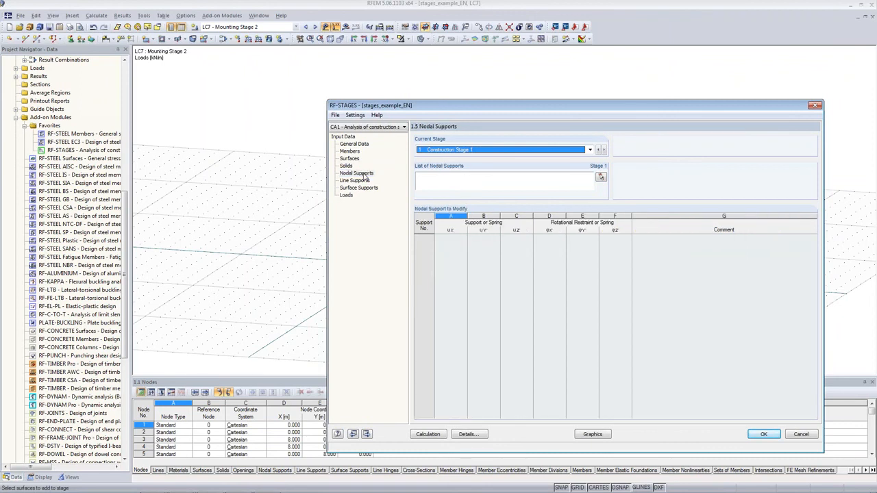
left_click(601, 178)
left_click_drag(608, 249, 305, 355)
left_click(109, 90)
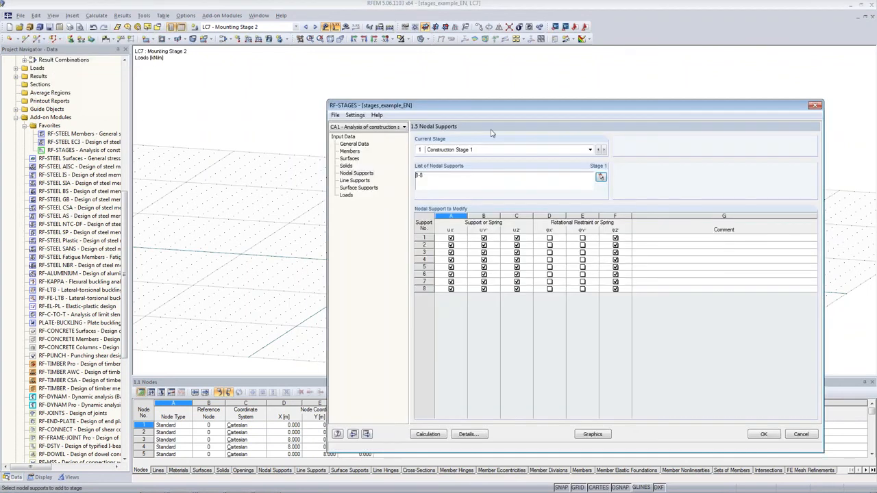
Review the supports in the model and the line and surface support input, ending at the load assignment for Construction Stage 1
left_click_drag(499, 109, 714, 107)
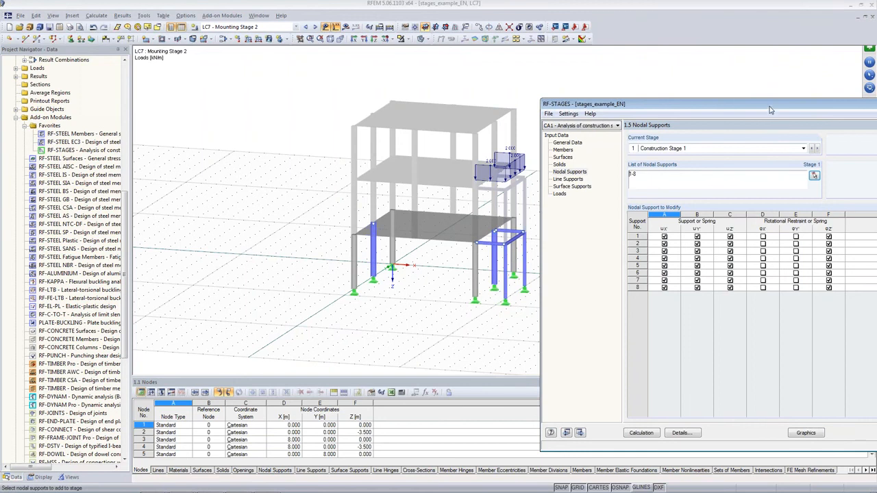
left_click_drag(771, 107, 758, 106)
double_click(618, 173)
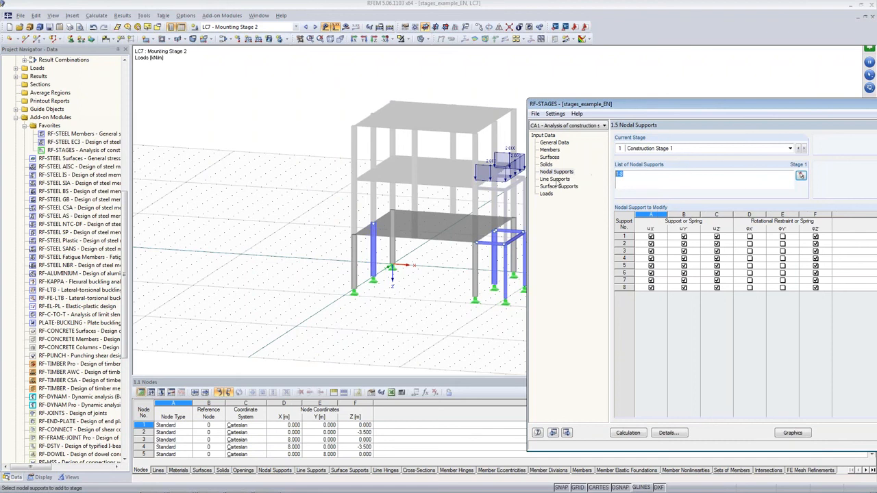
left_click(556, 179)
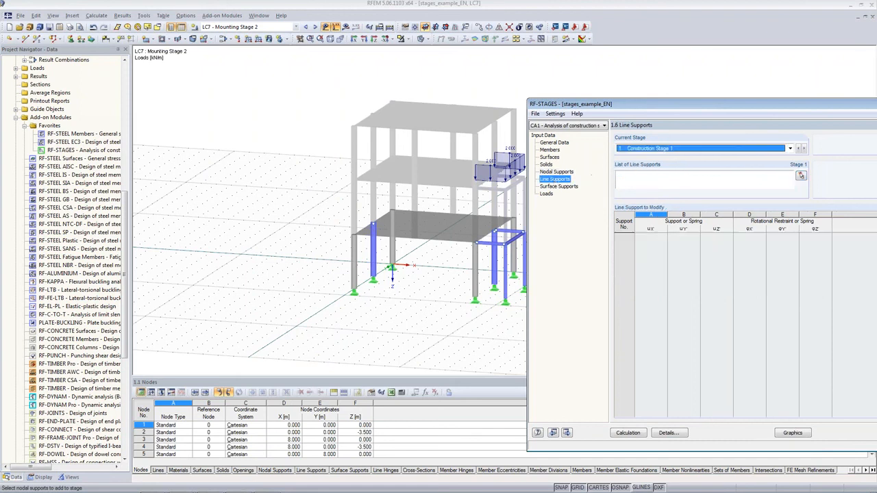
left_click(567, 187)
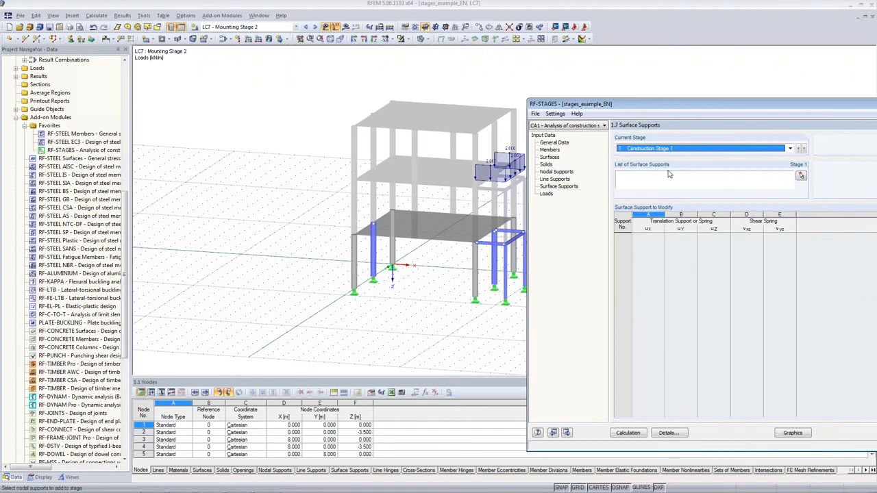
left_click_drag(670, 105, 578, 91)
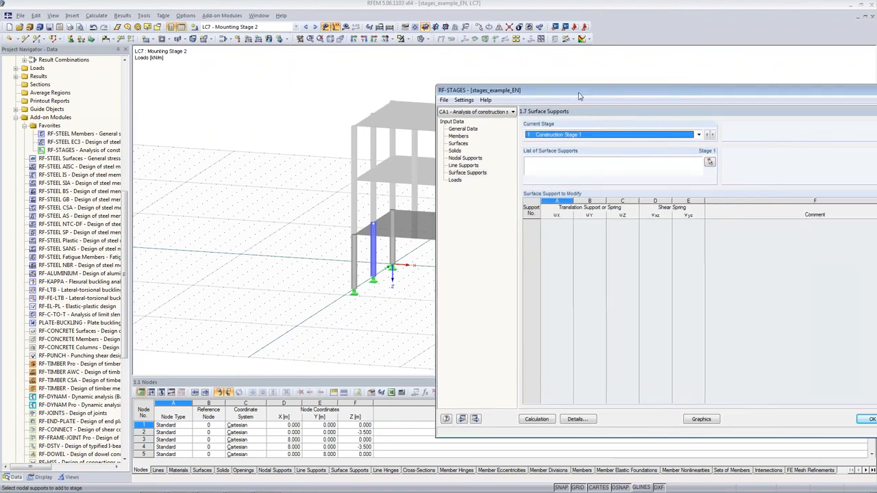
left_click(459, 181)
left_click_drag(616, 98, 462, 87)
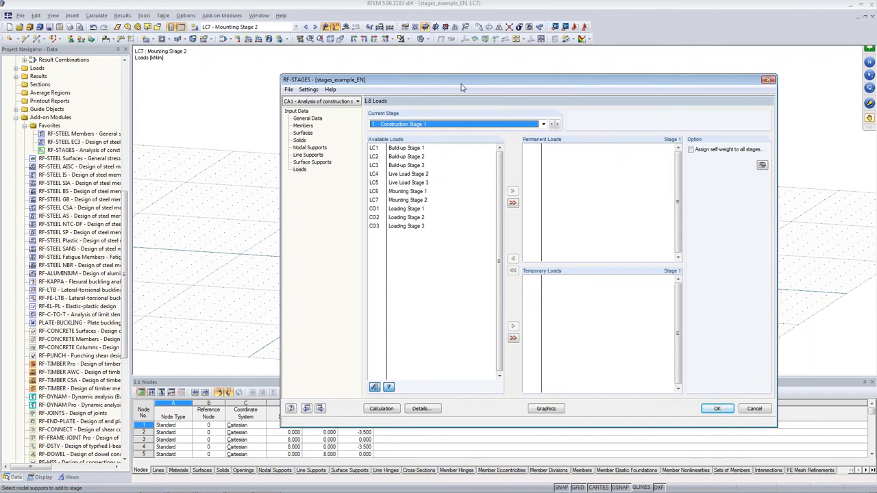
left_click(416, 148)
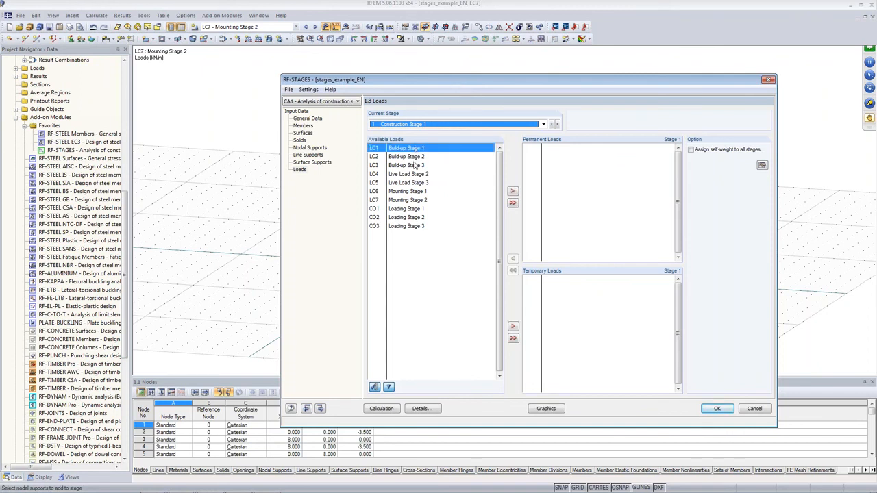
left_click(411, 174)
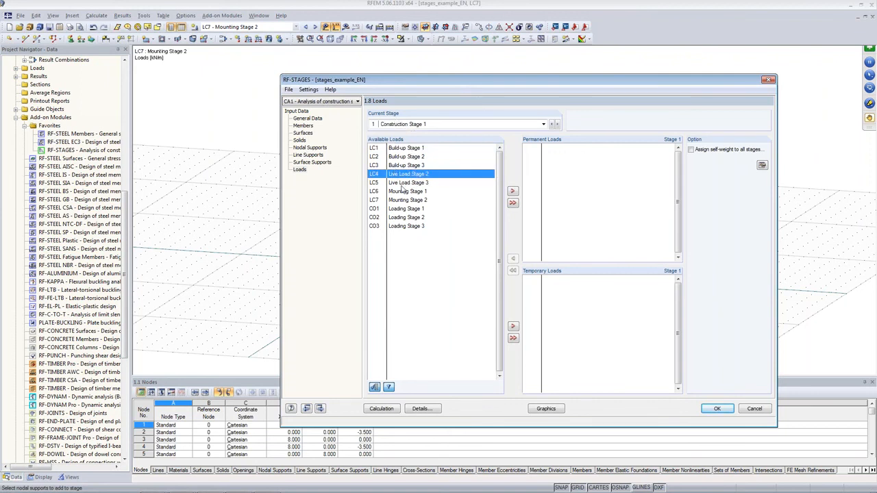
double_click(414, 149)
double_click(554, 147)
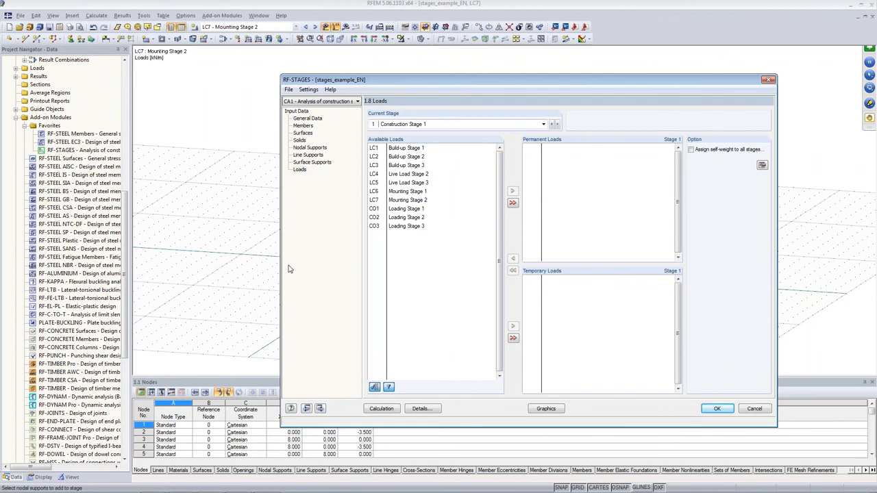
Assign load combinations CO1, CO2 and CO3 as the permanent loads of Construction Stages 1, 2 and 3 respectively
left_click(381, 212)
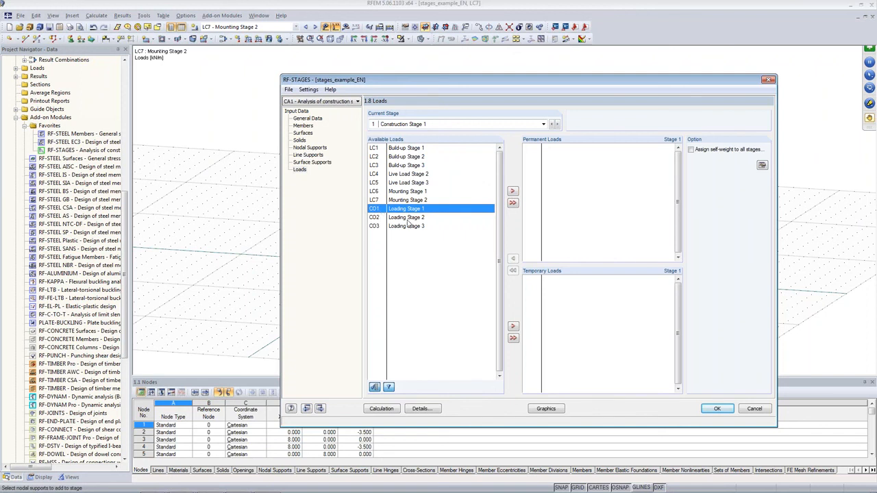
left_click(513, 191)
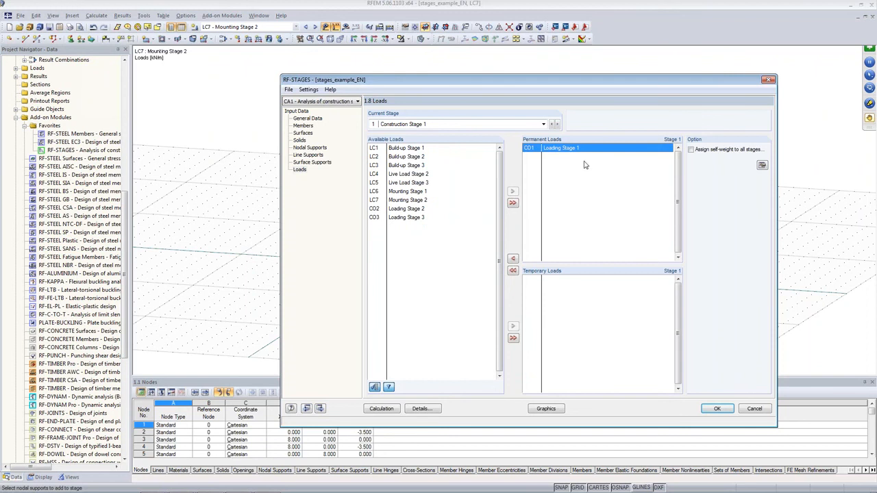
left_click(558, 124)
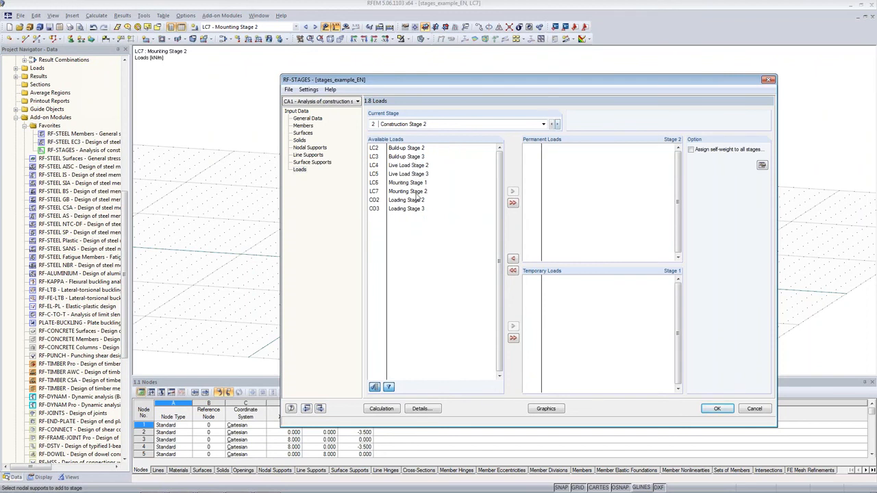
left_click(558, 124)
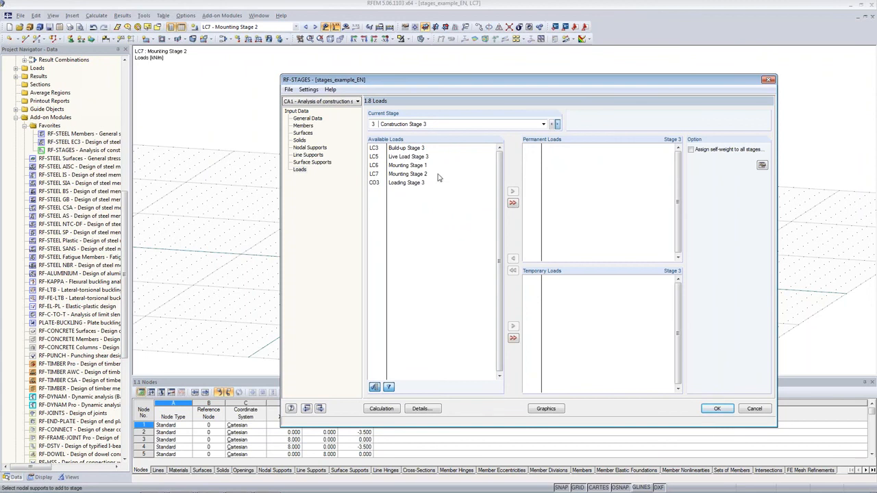
left_click(416, 183)
left_click(551, 125)
left_click(552, 125)
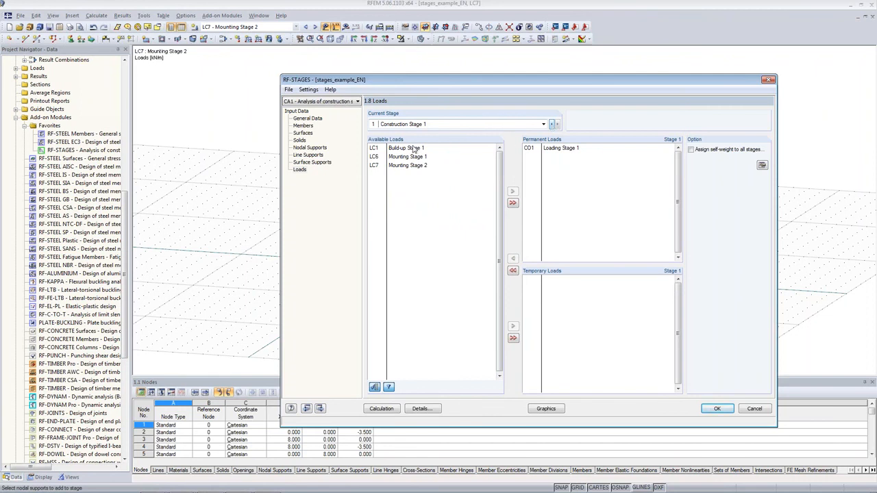
Assign self-weight to all stages with a factor of 1.35 in the Z direction
left_click_drag(329, 83, 544, 79)
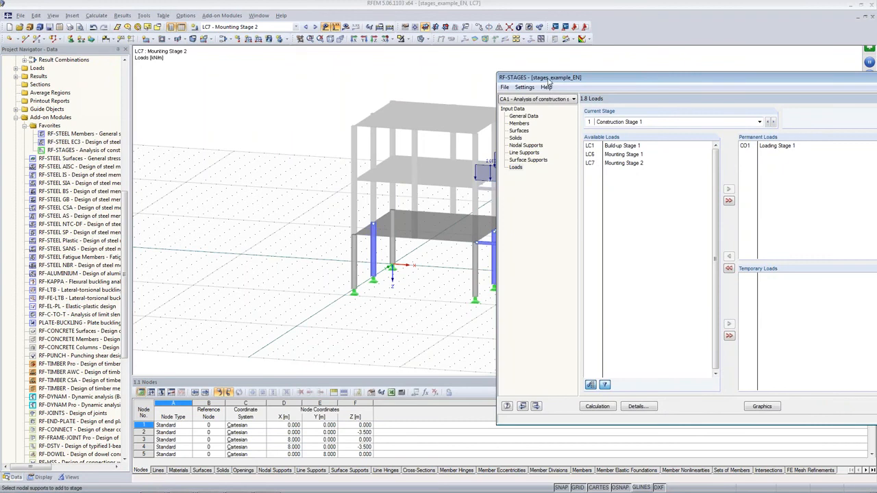
left_click_drag(568, 81, 434, 73)
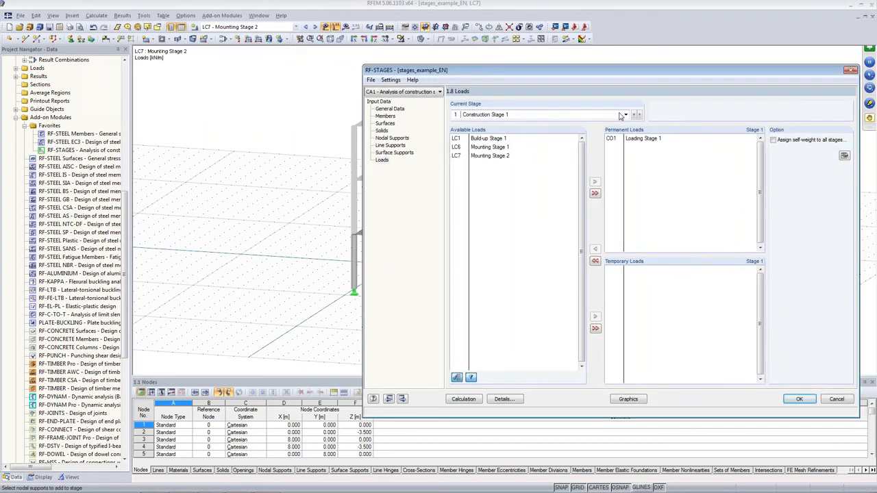
left_click(629, 140)
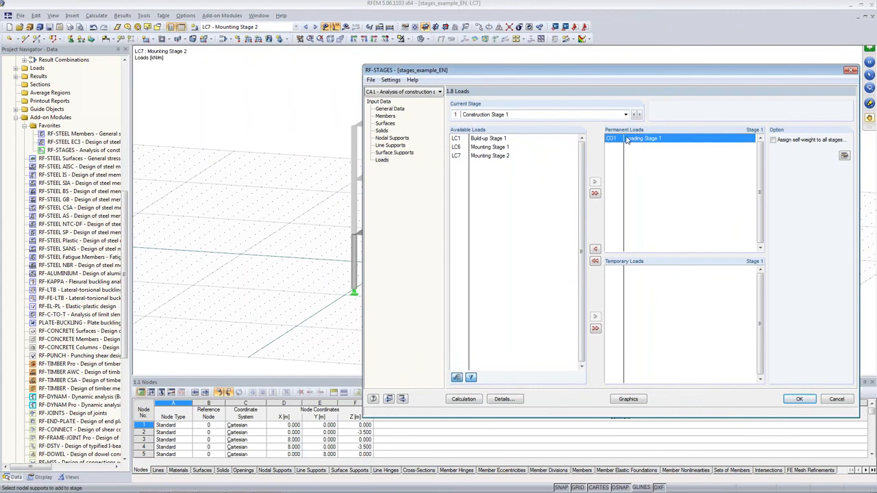
left_click(789, 145)
left_click(845, 156)
double_click(708, 152)
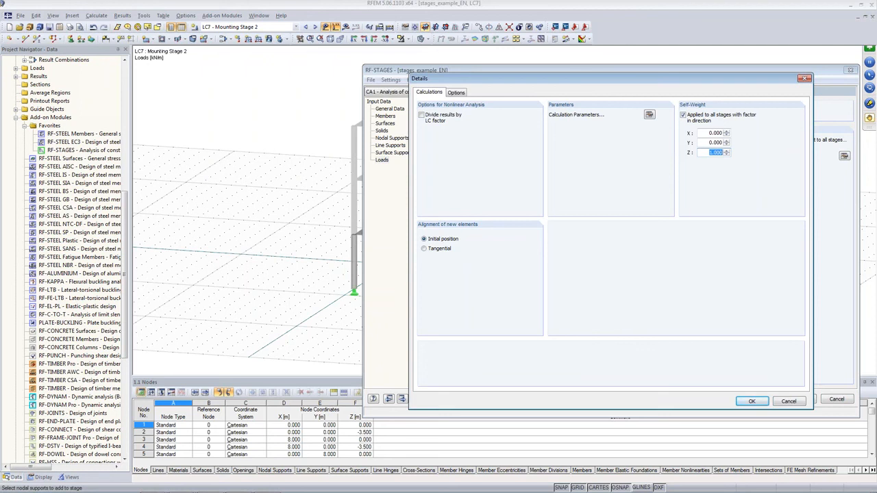
type("1,35")
left_click(702, 130)
left_click(748, 401)
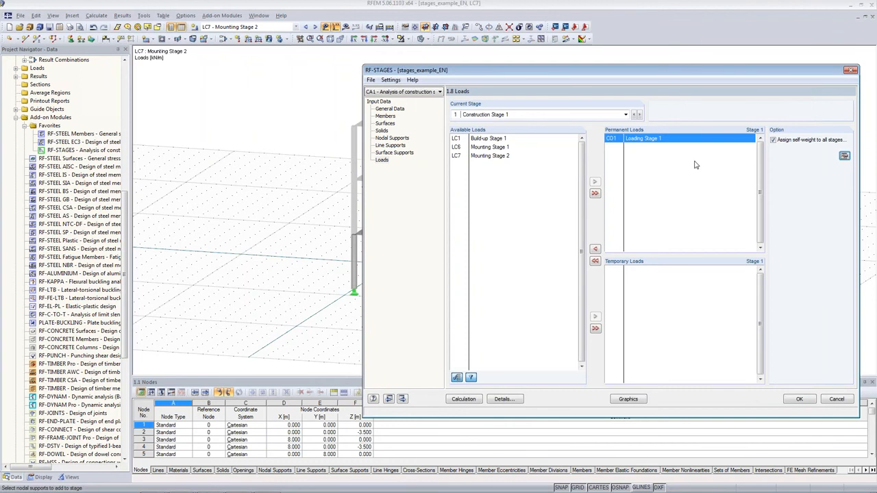
Assign LC6 Mounting Stage 1 as a temporary load of Construction Stage 1 and LC7 Mounting Stage 2 as one of Construction Stage 2
left_click(492, 148)
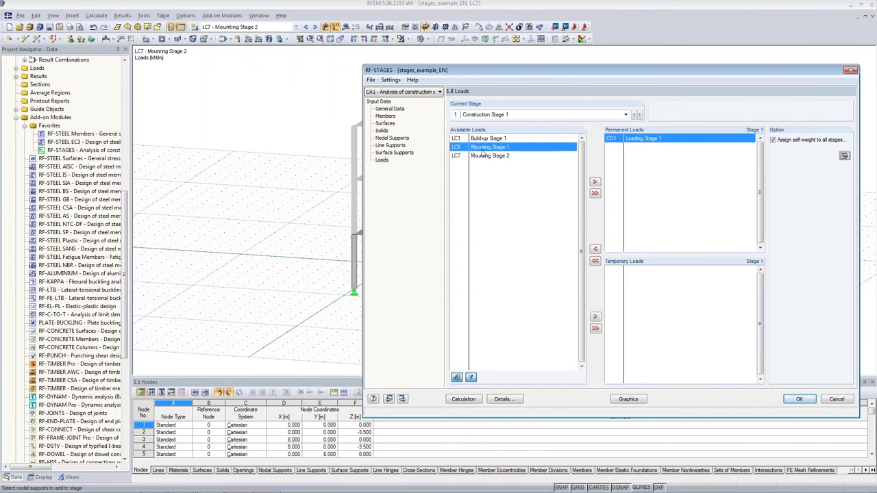
left_click_drag(490, 71, 464, 66)
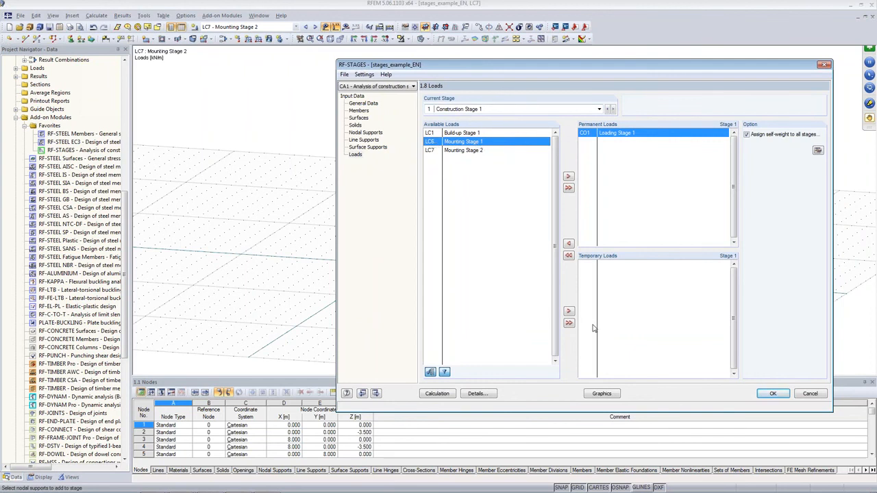
left_click(569, 311)
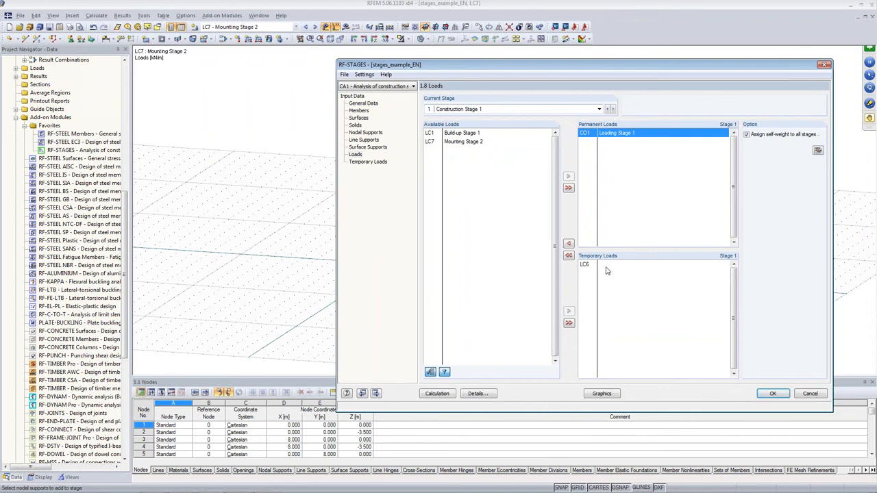
left_click(613, 109)
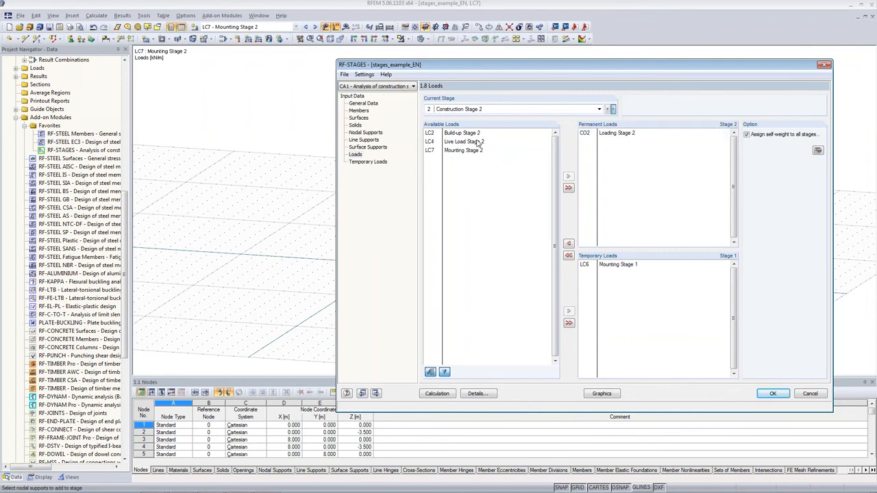
left_click(441, 150)
left_click(569, 311)
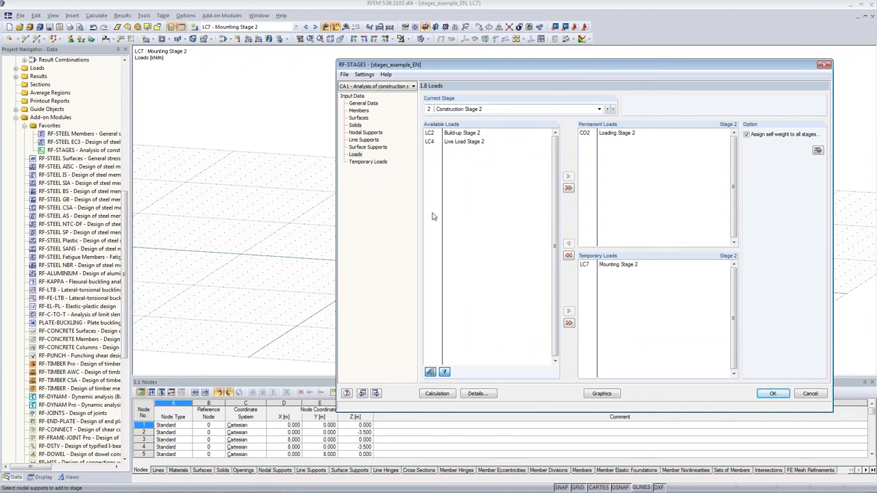
Add LC6 as a variable load with factor 1.50 to Construction Stage 1's temporary result combination, and switch to Construction Stage 2
left_click(377, 163)
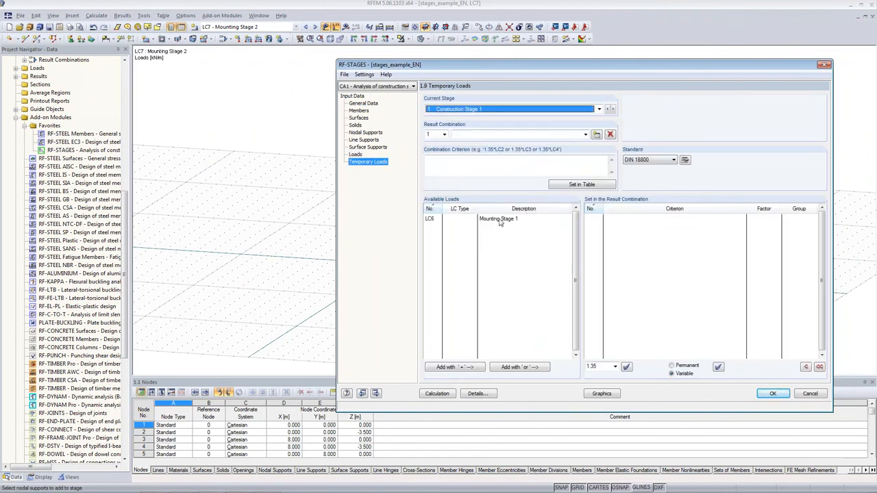
left_click(481, 219)
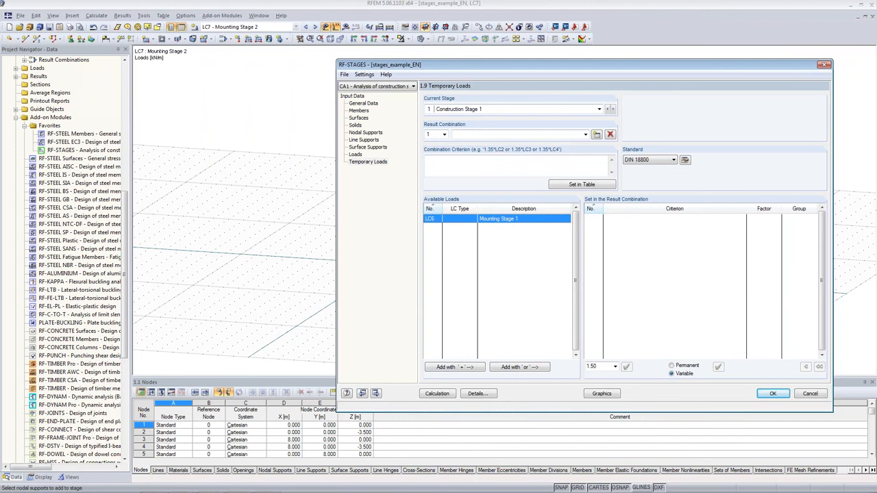
left_click(448, 368)
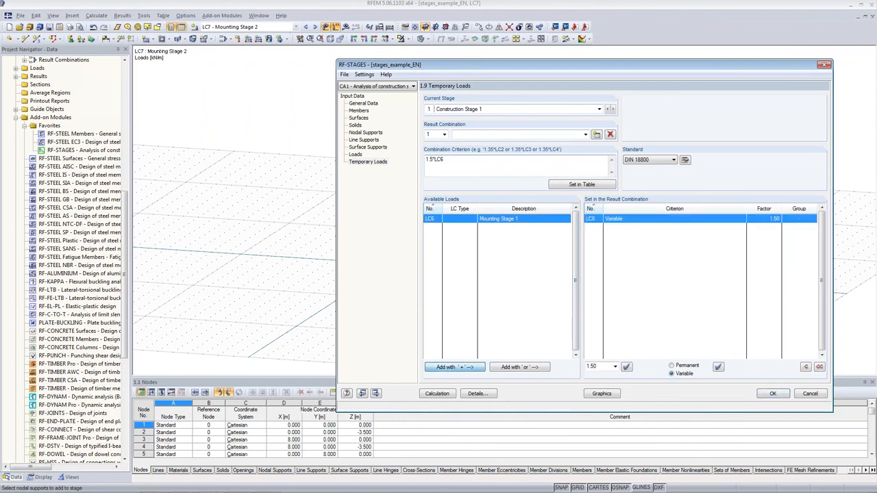
left_click(612, 109)
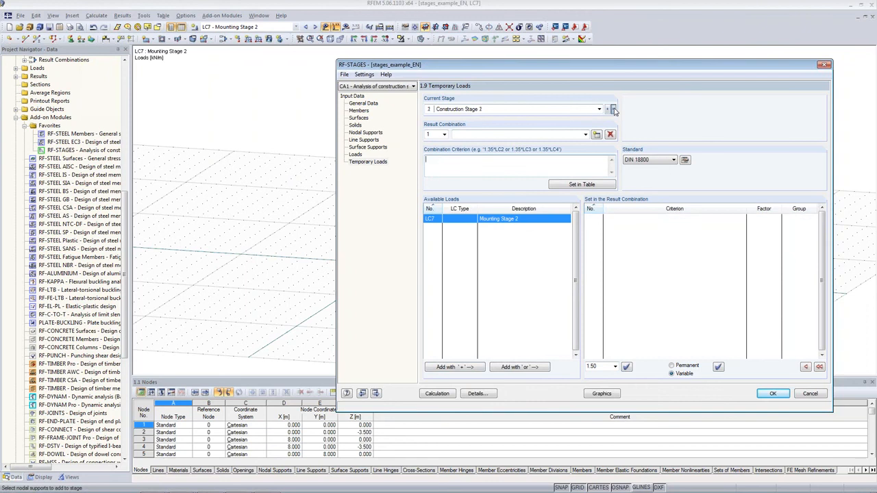
Add LC7 as a variable load with factor 1.50 to Construction Stage 2's temporary result combination and run the calculation
double_click(499, 220)
left_click_drag(445, 159, 423, 161)
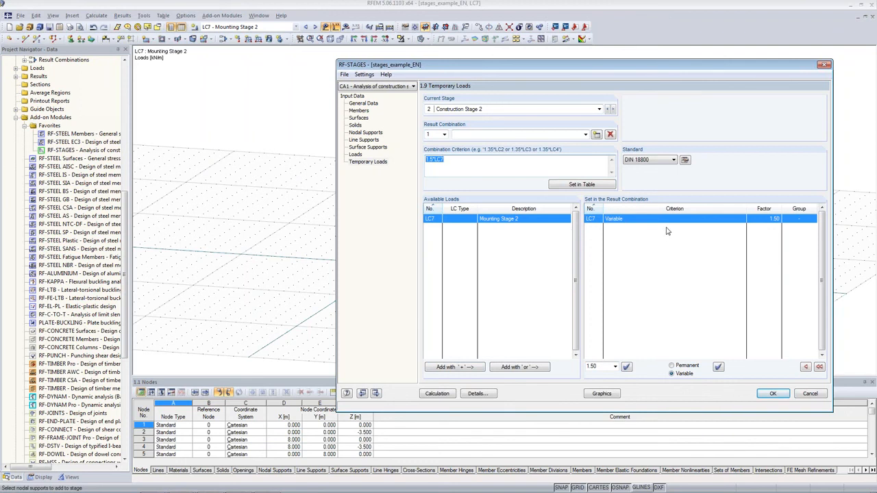
left_click(355, 155)
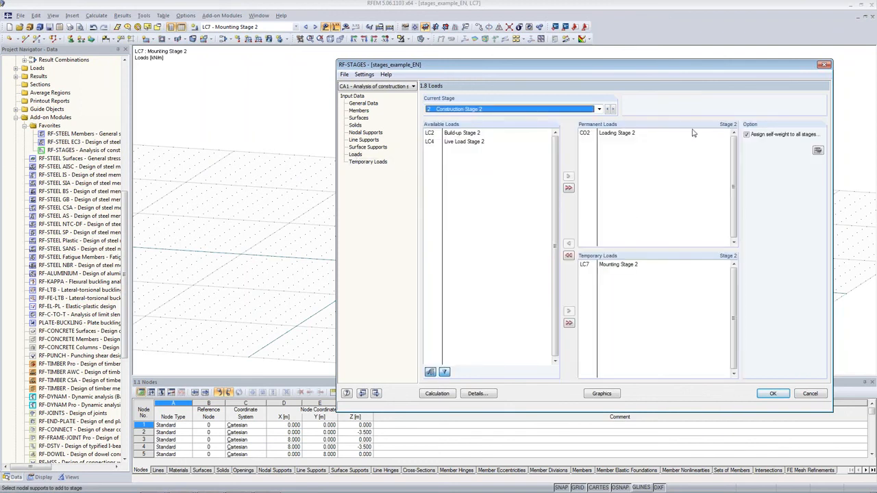
left_click(430, 396)
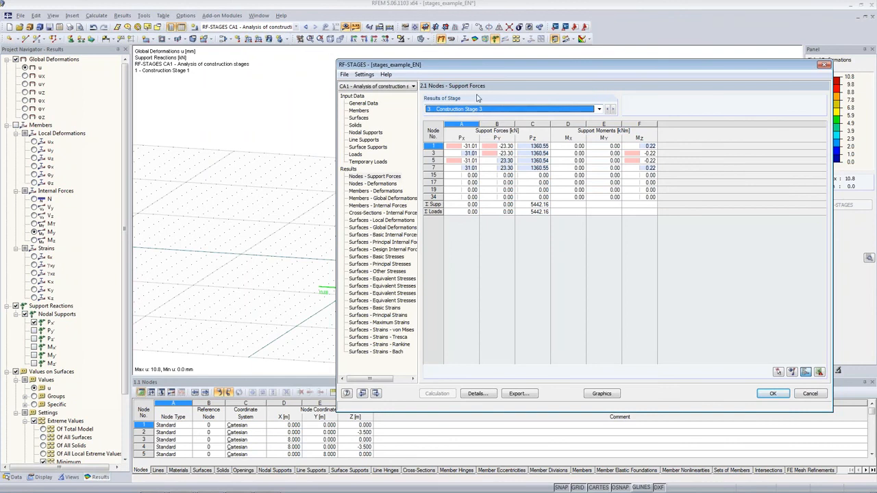
Review the nodal support forces of Construction Stage 1 and of the envelope of all stages
left_click_drag(480, 67, 391, 45)
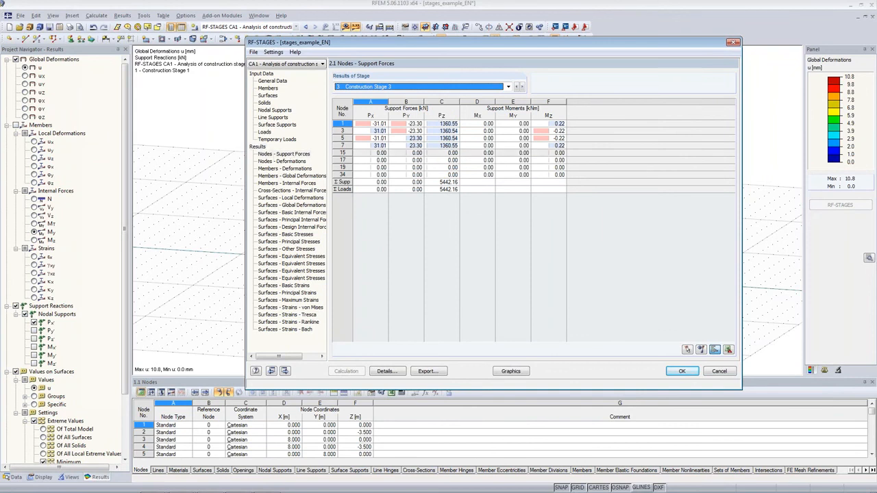
left_click(508, 86)
left_click(411, 94)
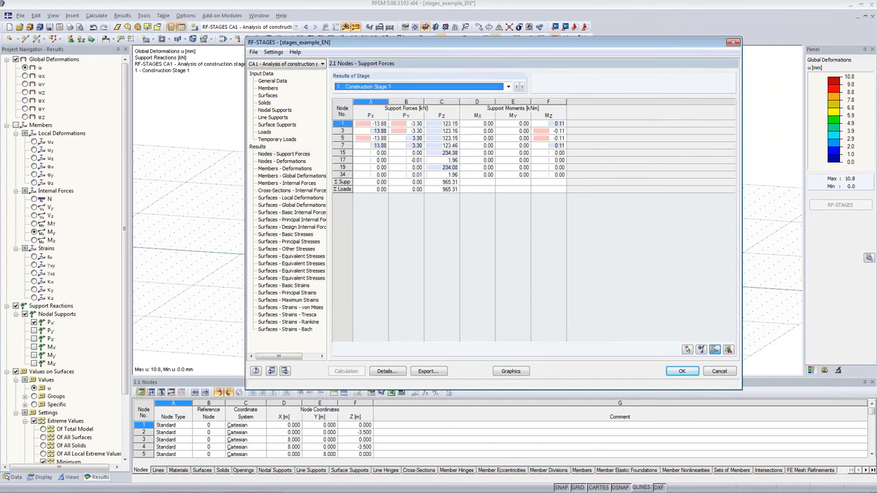
left_click(359, 88)
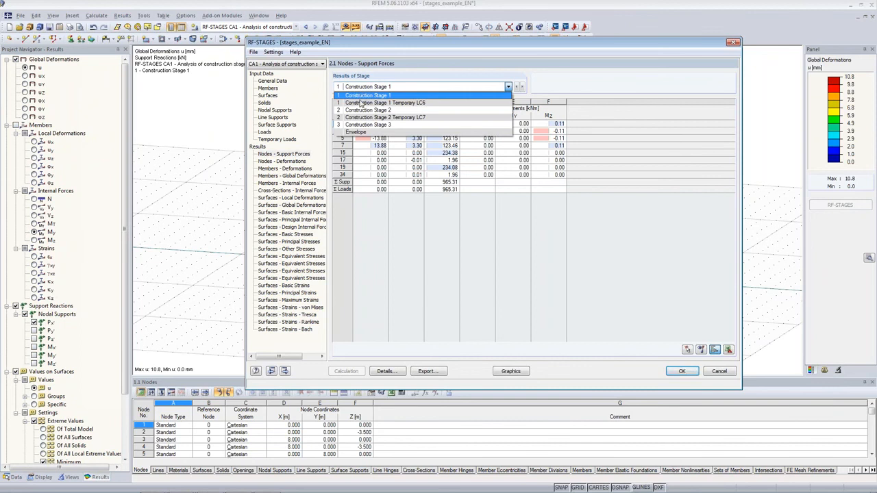
left_click(402, 132)
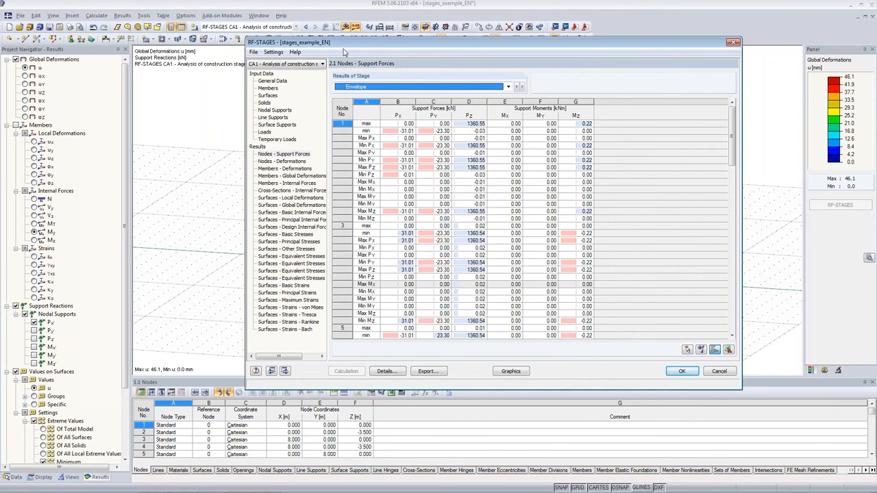
left_click_drag(347, 46, 249, 41)
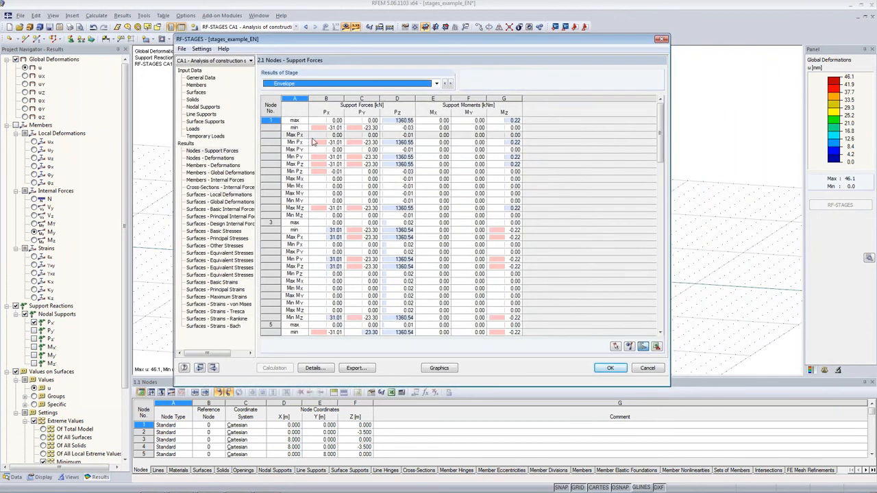
left_click_drag(294, 120, 360, 167)
left_click(408, 202)
left_click(317, 233)
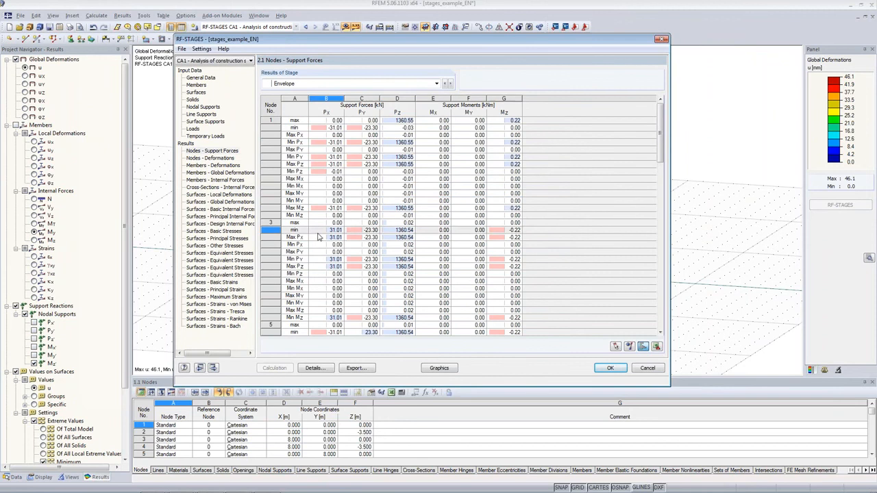
Export the stage results to RFEM as result combinations, exit the module and display the RF-STAGES CA1 results on the model
left_click(368, 372)
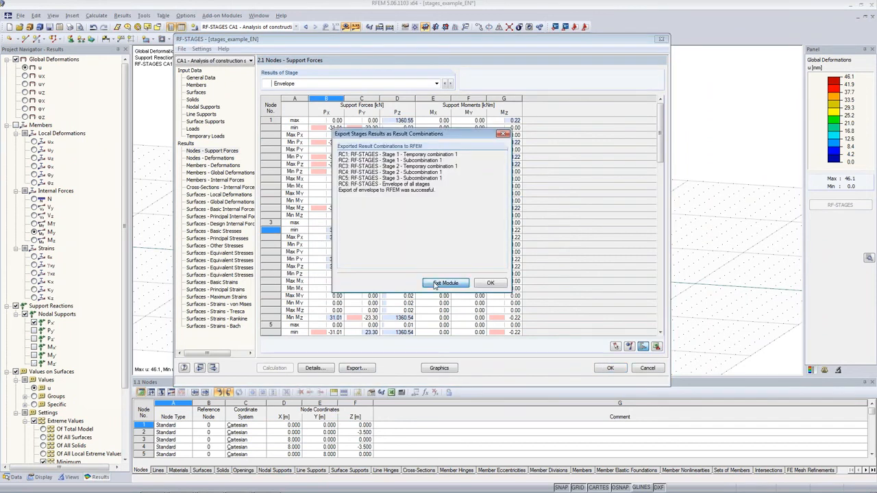
left_click(445, 283)
left_click(281, 28)
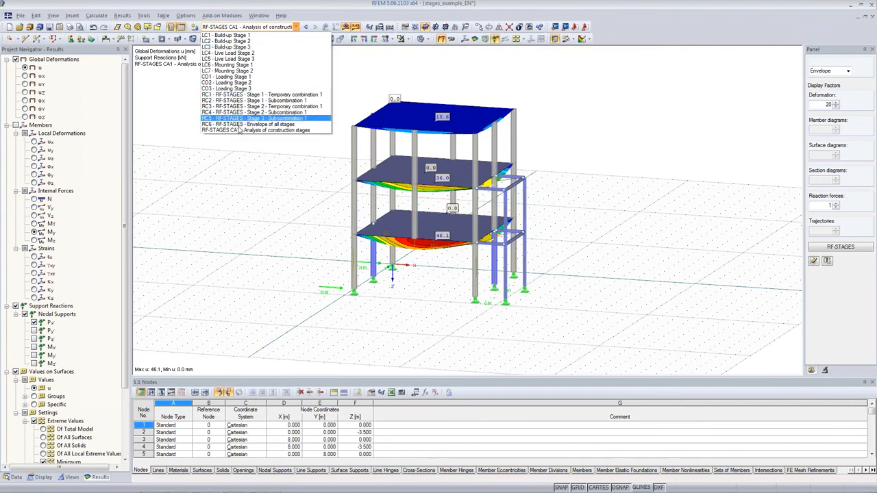
left_click(221, 131)
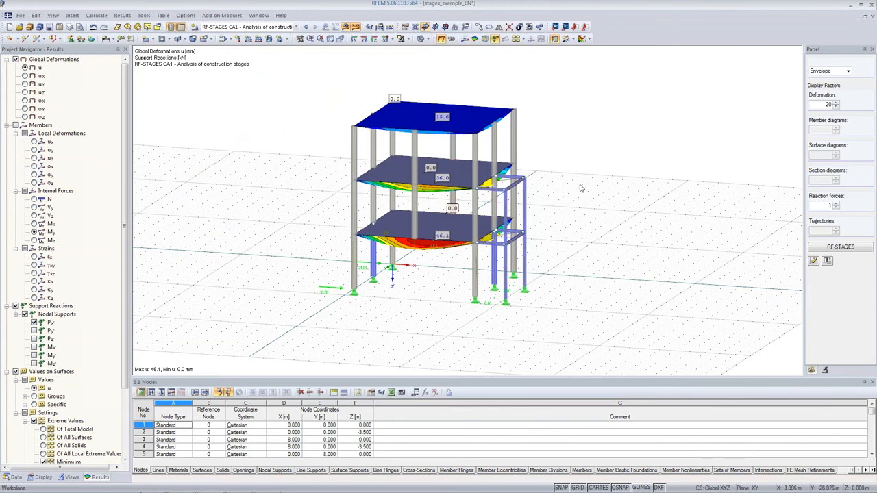
Display the 1 - PLC results of Construction Stage 1 and examine the lowest slab's deformation from several angles
middle_click_drag(594, 180, 568, 208, "ctrl")
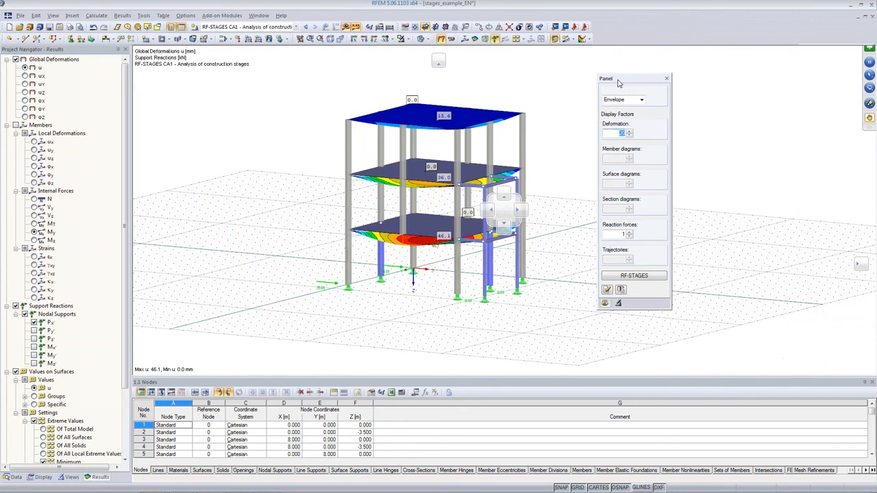
left_click(642, 101)
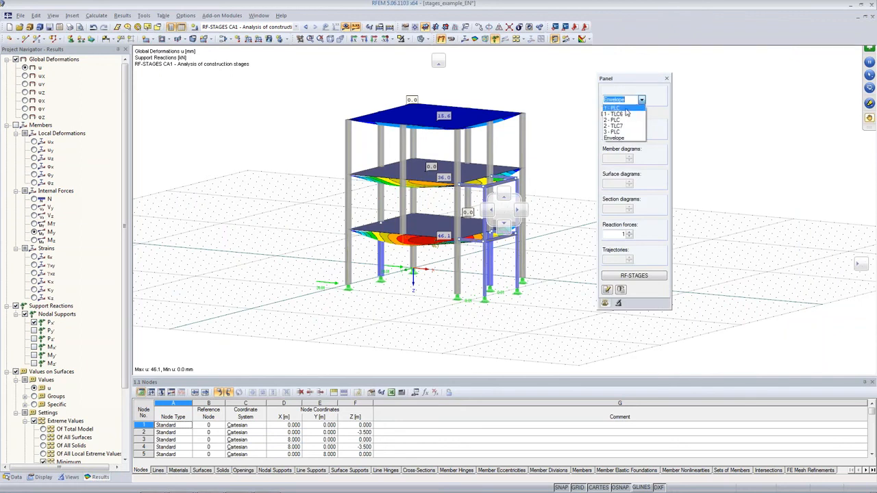
left_click(610, 108)
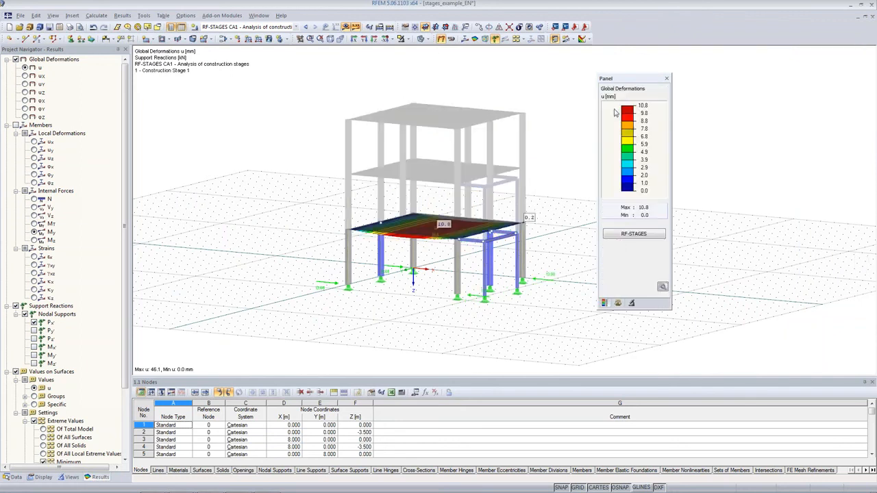
left_click(618, 303)
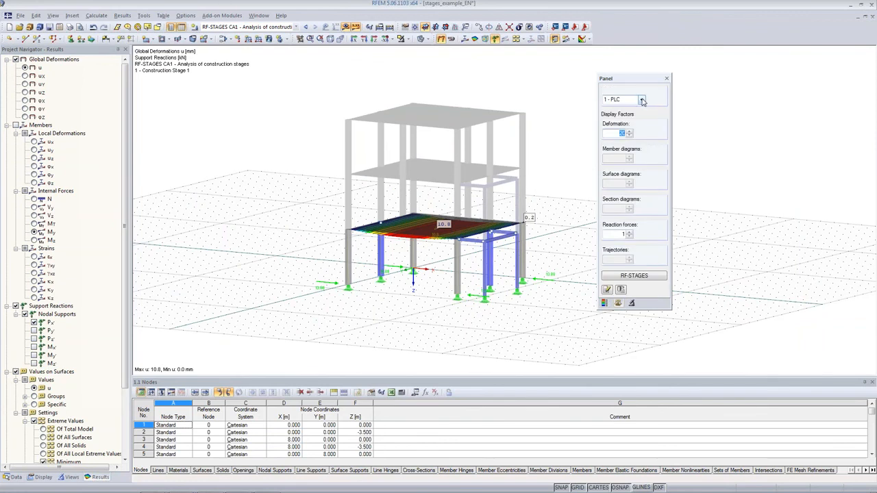
middle_click_drag(322, 212, 413, 247, "ctrl")
scroll(413, 246, "up", 5)
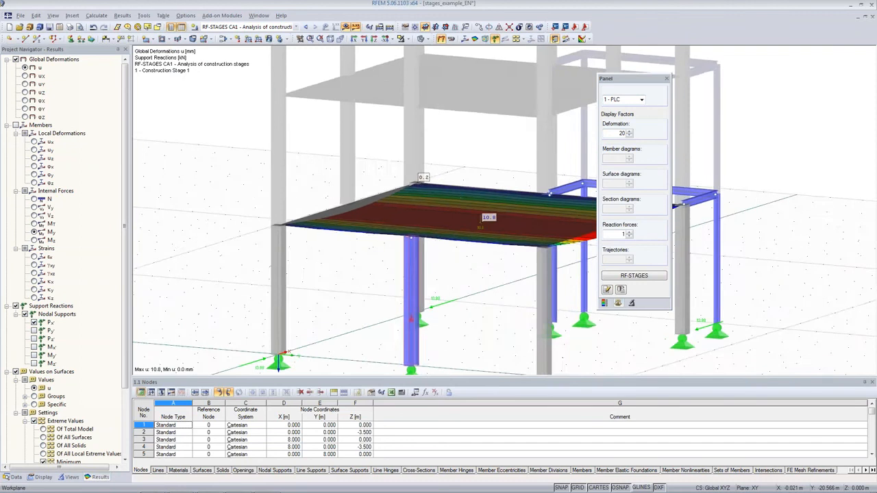
scroll(421, 243, "up", 3)
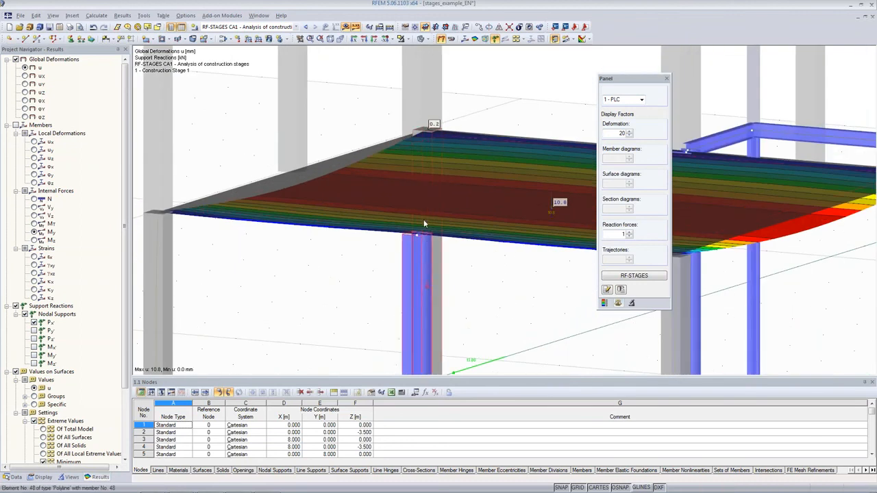
mouse_move(473, 213)
middle_mouse_down()
mouse_move(445, 234)
mouse_move(466, 219)
middle_mouse_up()
scroll(418, 211, "down", 3)
Display the 2 - PLC results of Construction Stage 2 and inspect the slab deformations and the steel frame
left_click(641, 99)
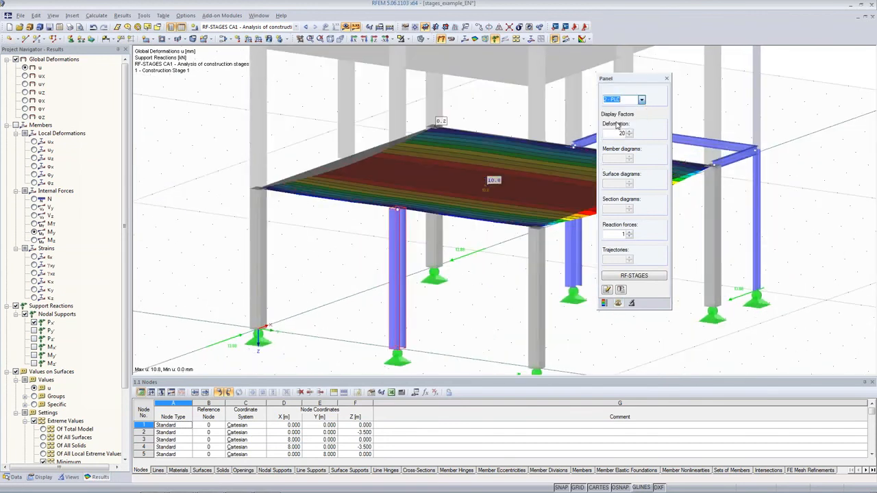
left_click(615, 120)
middle_click_drag(446, 296, 404, 254, "ctrl")
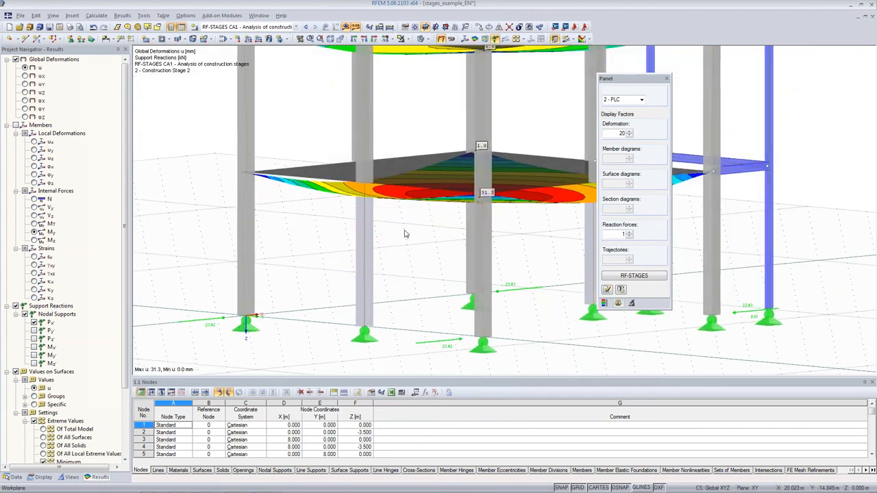
middle_click_drag(406, 234, 378, 240, "ctrl")
middle_click_drag(378, 240, 383, 333)
middle_click_drag(438, 218, 298, 162)
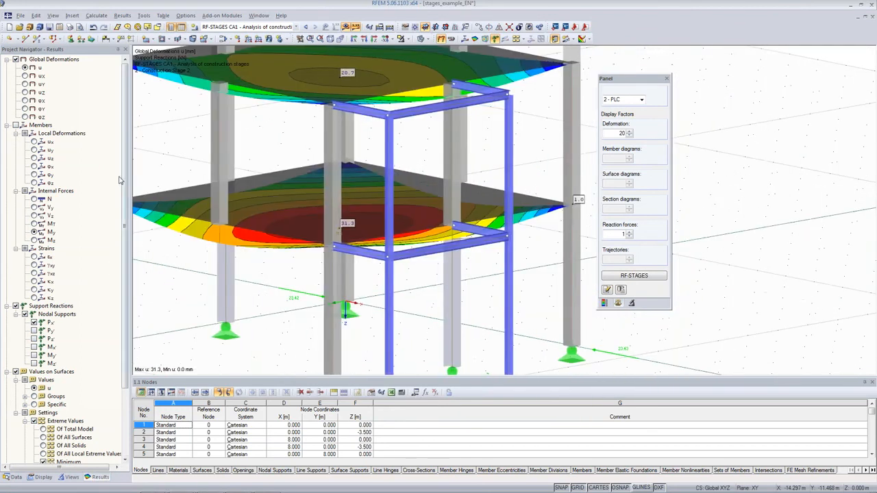
Show the member axial forces N for Construction Stage 2 and inspect them around the steel frame
left_click(35, 199)
middle_click_drag(500, 298, 535, 219)
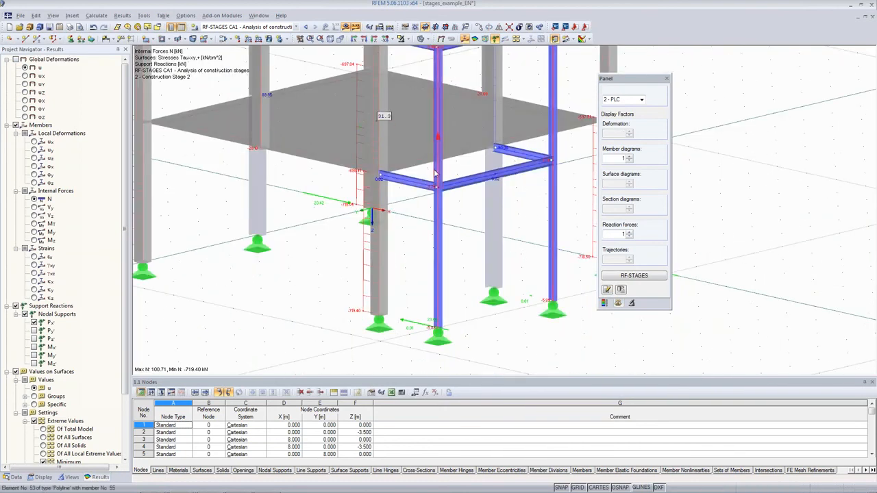
middle_click_drag(506, 124, 506, 202)
Display the 3 - PLC results of Construction Stage 3 as global deformations and inspect all three slabs
left_click(642, 100)
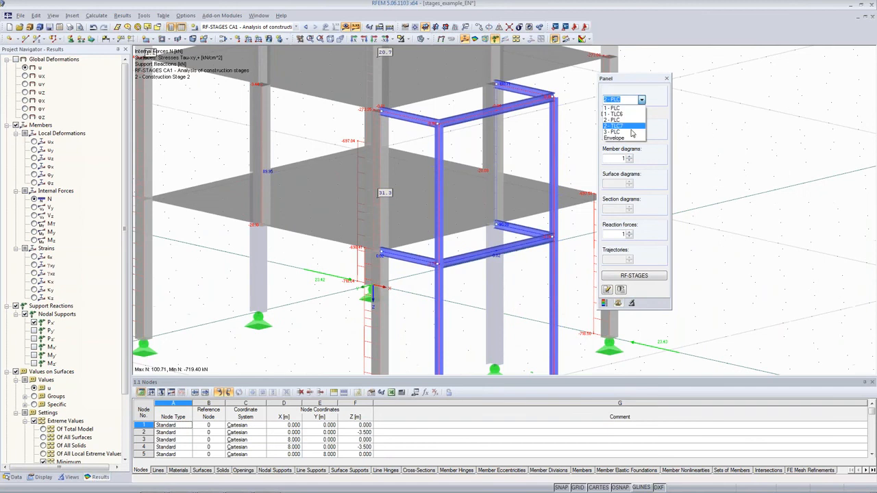
left_click(631, 134)
scroll(493, 190, "down", 2)
middle_click_drag(398, 208, 692, 192, "ctrl")
left_click(442, 39)
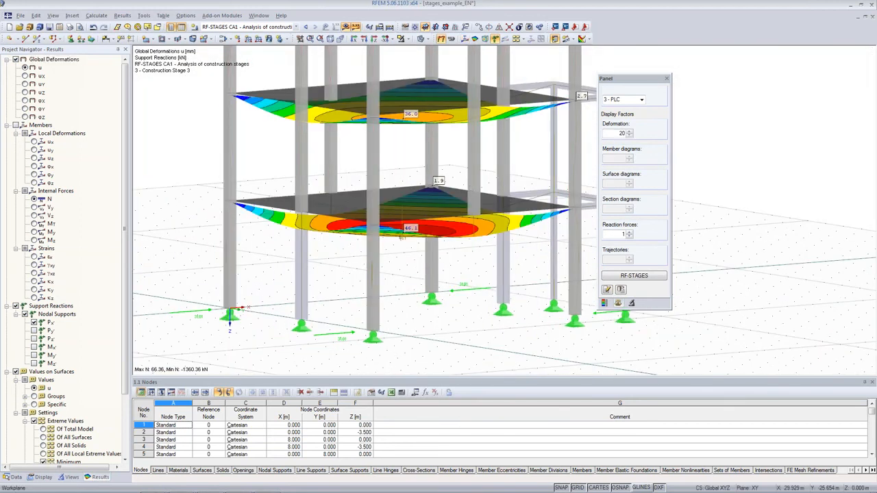
middle_click_drag(517, 181, 449, 152, "ctrl")
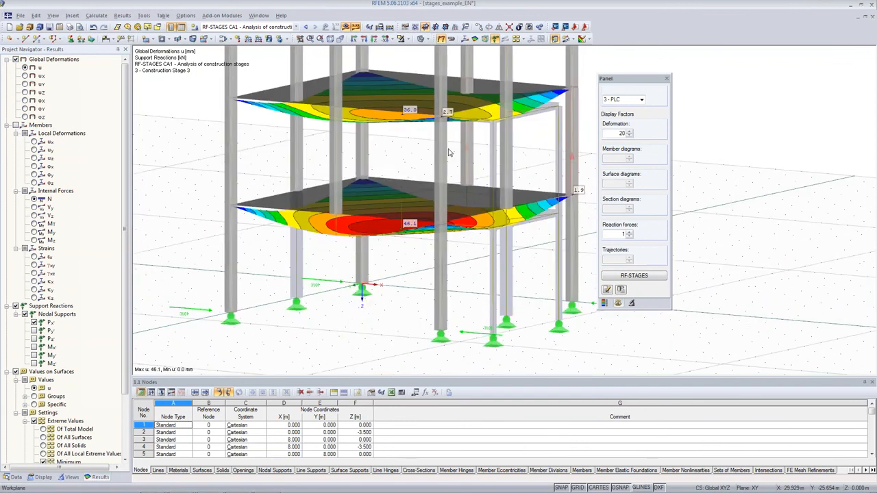
scroll(492, 154, "down", 3)
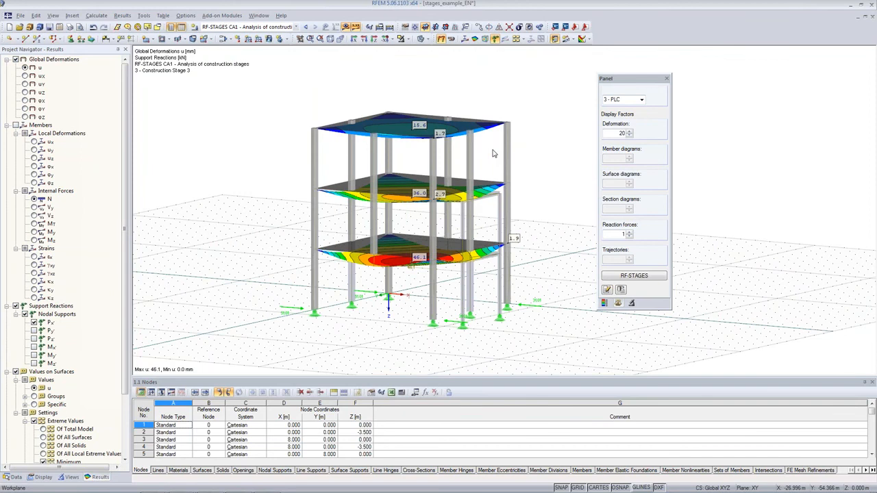
middle_click_drag(491, 154, 473, 160, "ctrl")
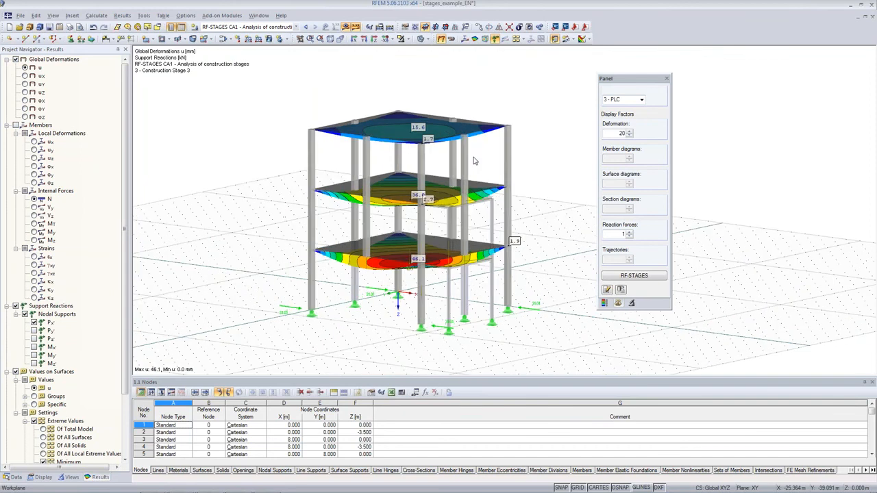
Set the type of deformations to In particular stage for Construction Stage 3 and examine each slab's own deformation
scroll(466, 178, "down", 2)
scroll(128, 205, "down", 3)
left_click_drag(134, 220, 135, 274)
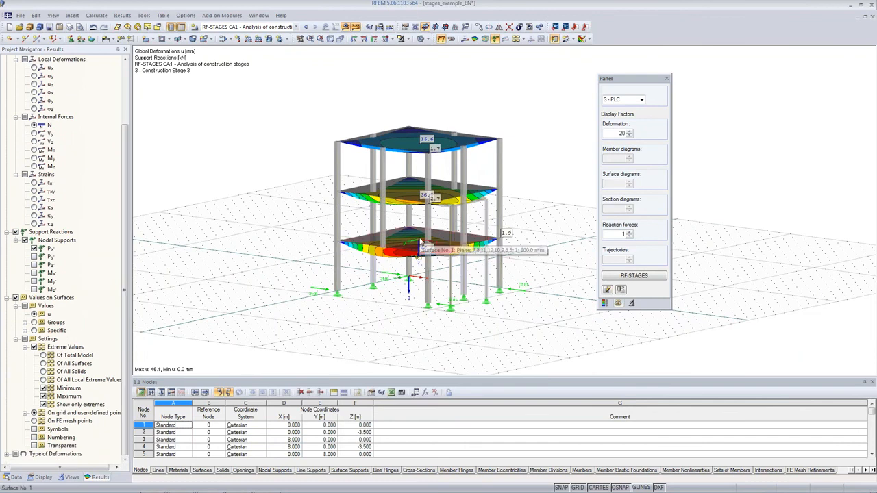
left_click(7, 454)
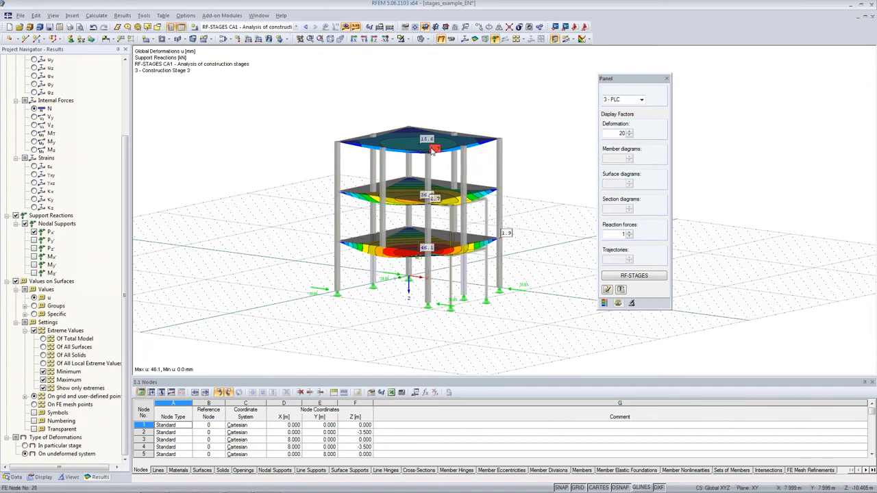
left_click(641, 101)
left_click(642, 101)
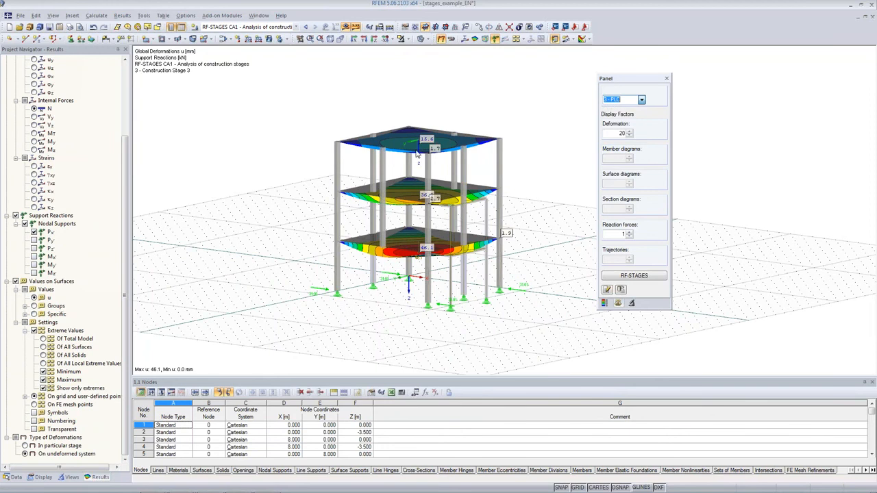
left_click(26, 453)
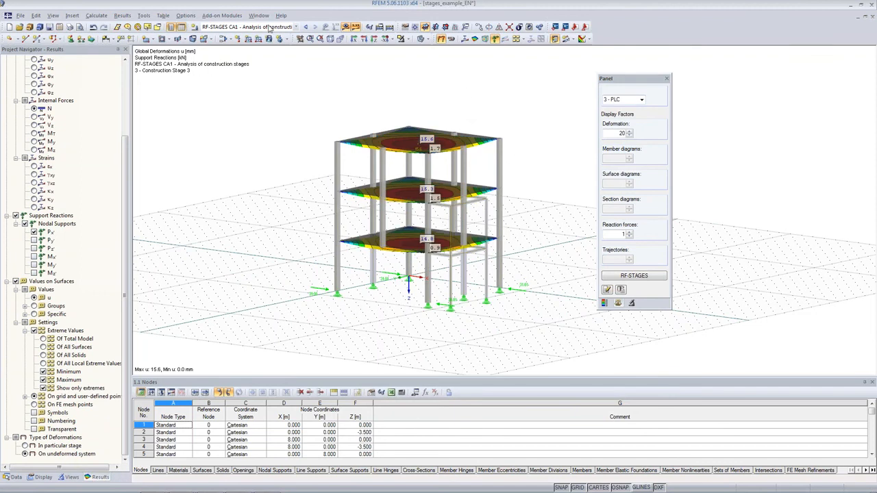
left_click(355, 28)
scroll(459, 135, "up", 2)
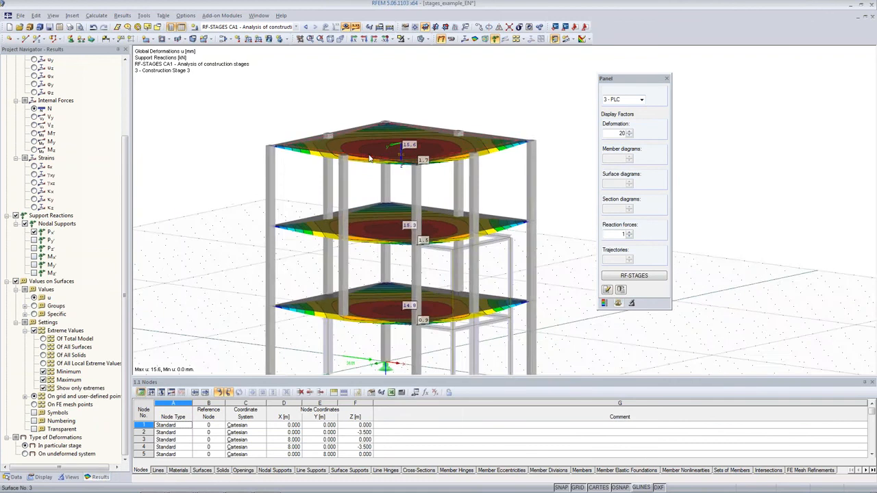
scroll(370, 158, "up", 2)
middle_click_drag(485, 104, 417, 139, "ctrl")
scroll(433, 149, "down", 1)
scroll(433, 147, "down", 4)
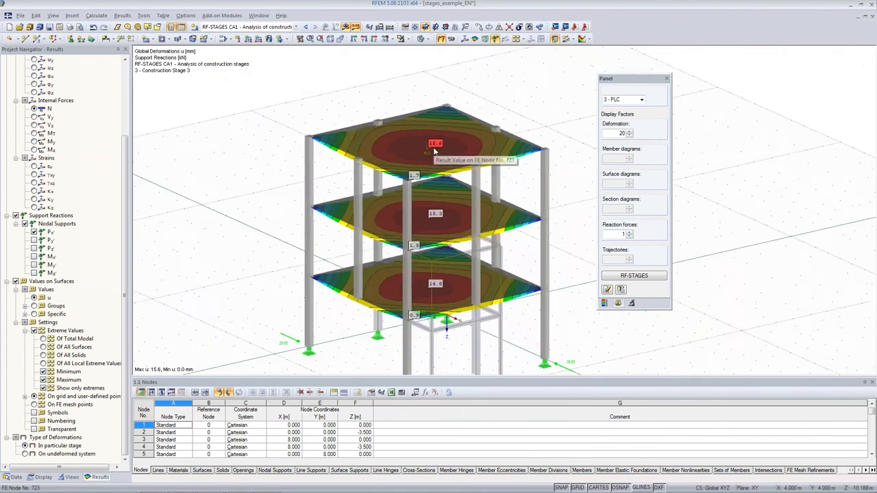
middle_click_drag(433, 147, 502, 113, "ctrl")
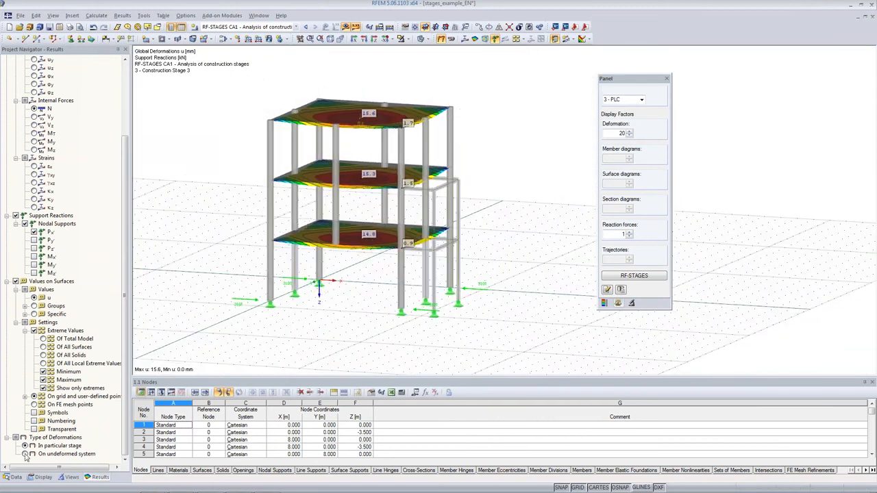
Set the type of deformations back to On undeformed system and examine the maximum deformation in the lowest slab
left_click(24, 454)
scroll(359, 274, "up", 1)
scroll(361, 274, "up", 1)
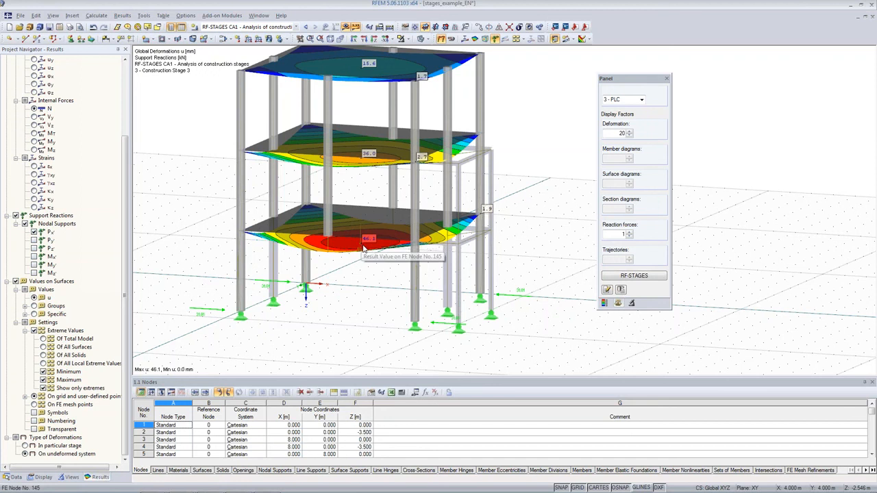
Set the type of deformations to In particular stage for Construction Stage 3 and compare the maximum deformation of the lowest slab
scroll(365, 259, "up", 2)
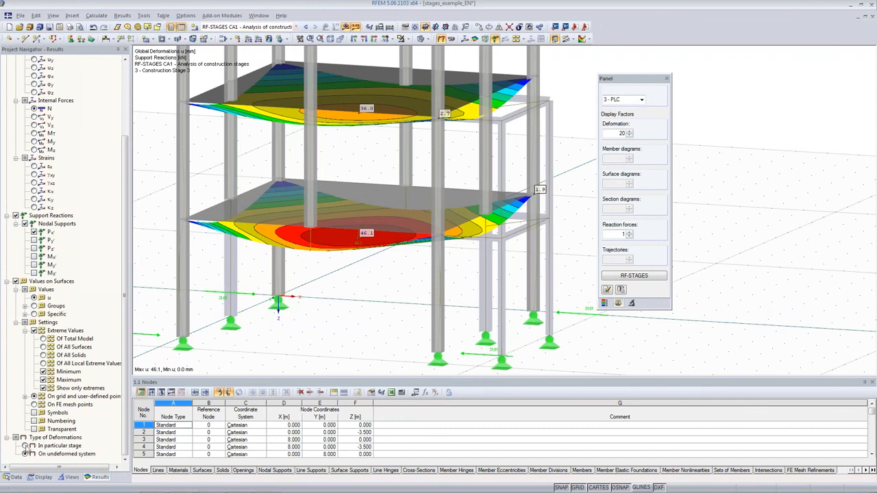
left_click(32, 446)
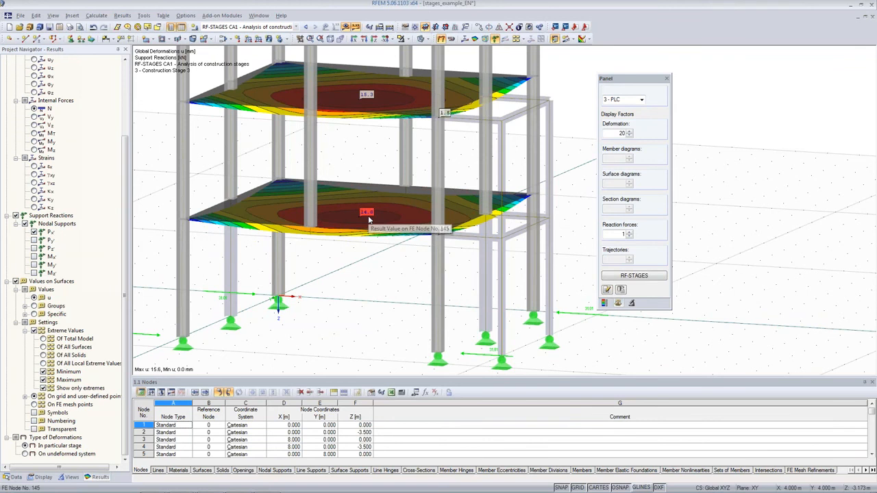
scroll(368, 220, "down", 3)
middle_click_drag(576, 102, 540, 164)
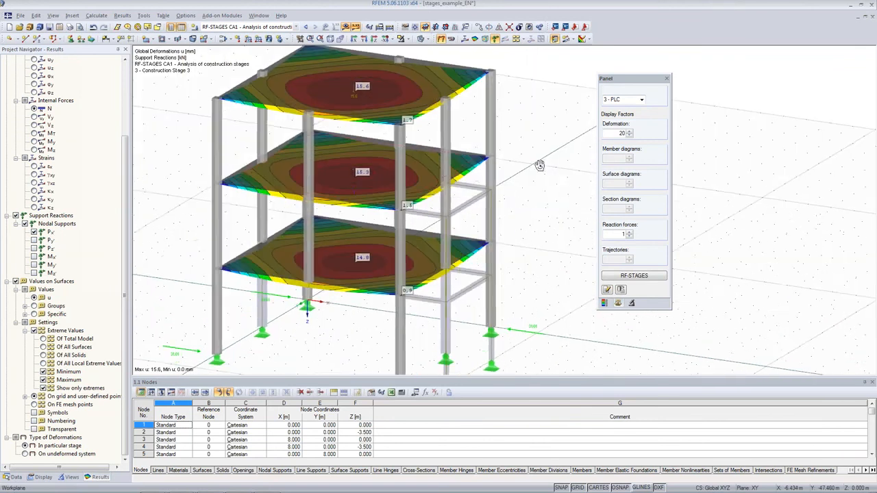
Review the exported RF-STAGES result combinations among the load cases and find the RF-STEEL Members add-on module
left_click(15, 477)
left_click(296, 27)
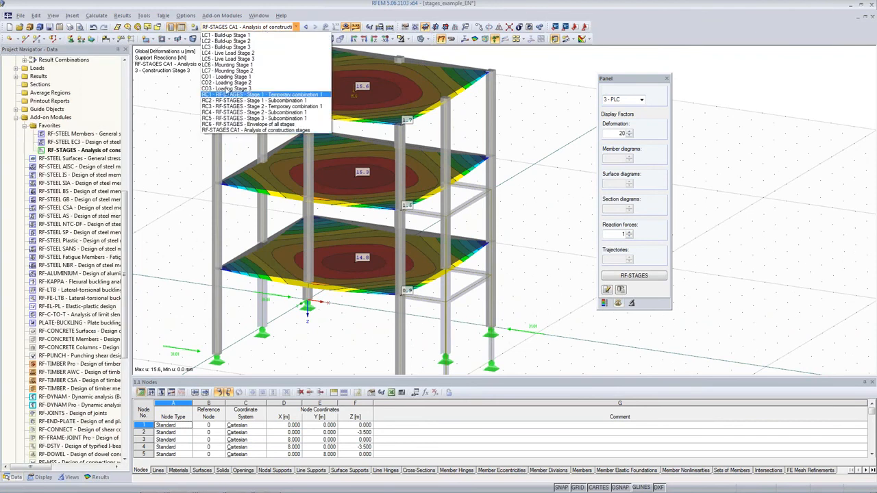
left_click(177, 131)
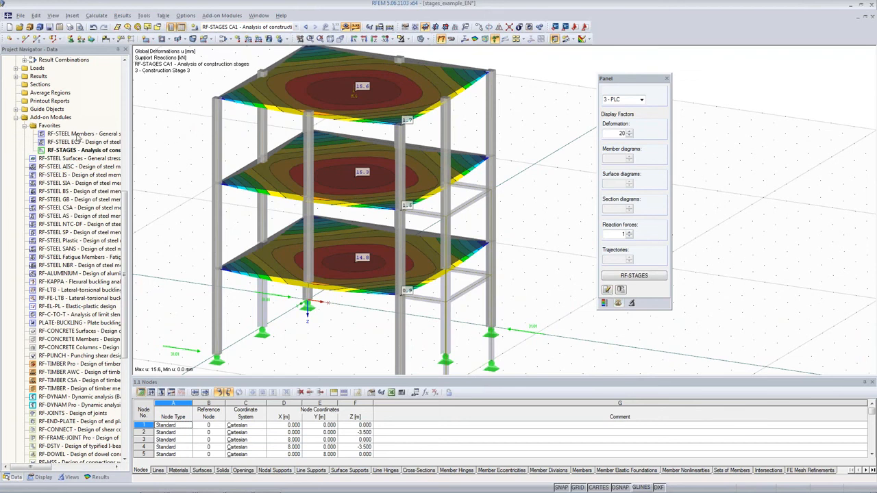
double_click(79, 134)
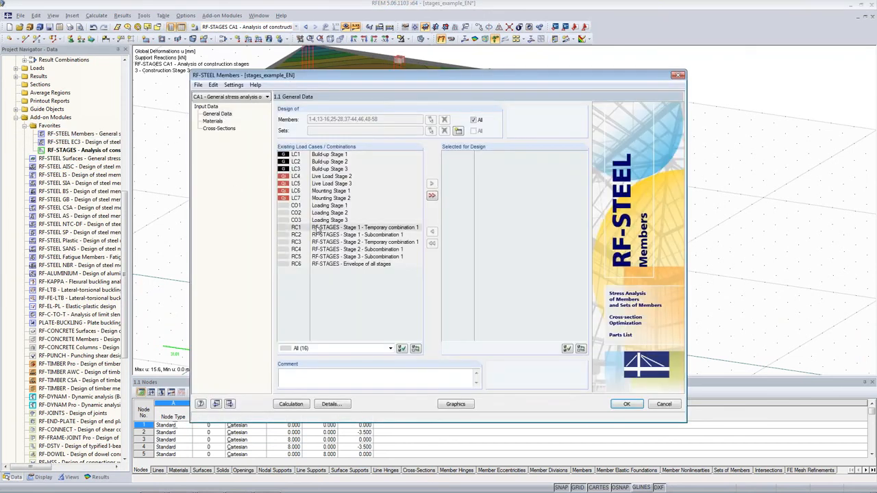
left_click(318, 229)
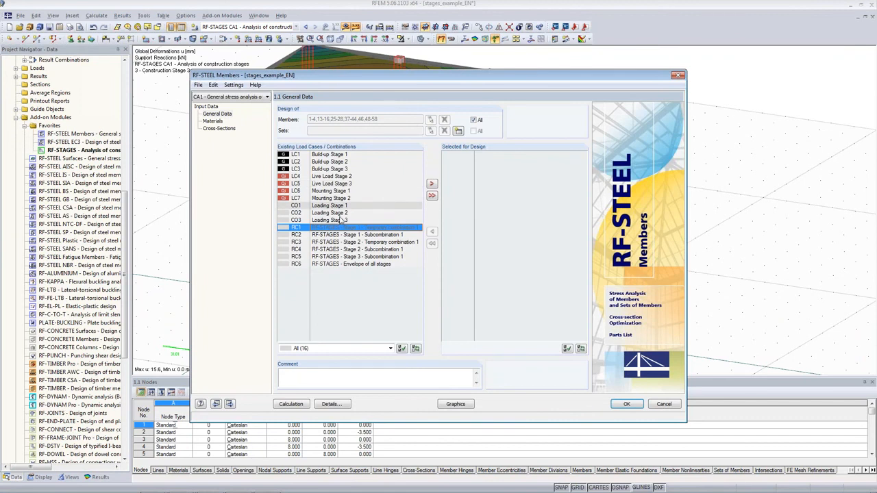
left_click(335, 265)
left_click(433, 184)
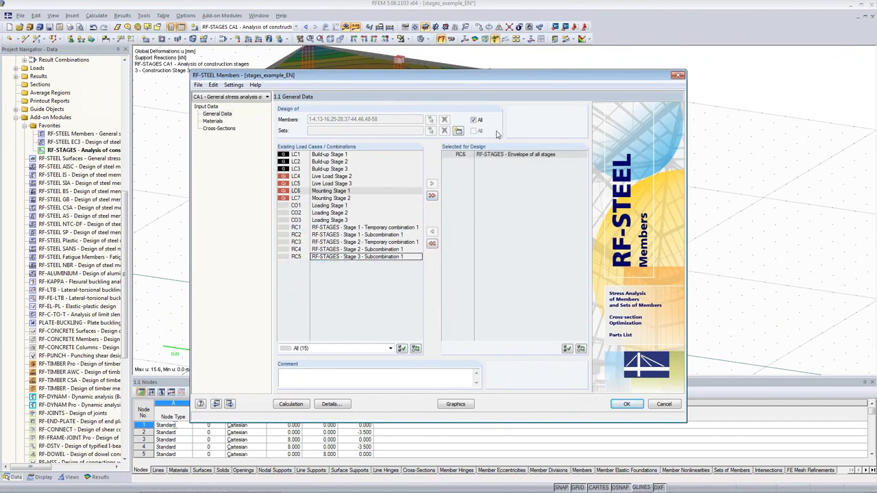
left_click(473, 120)
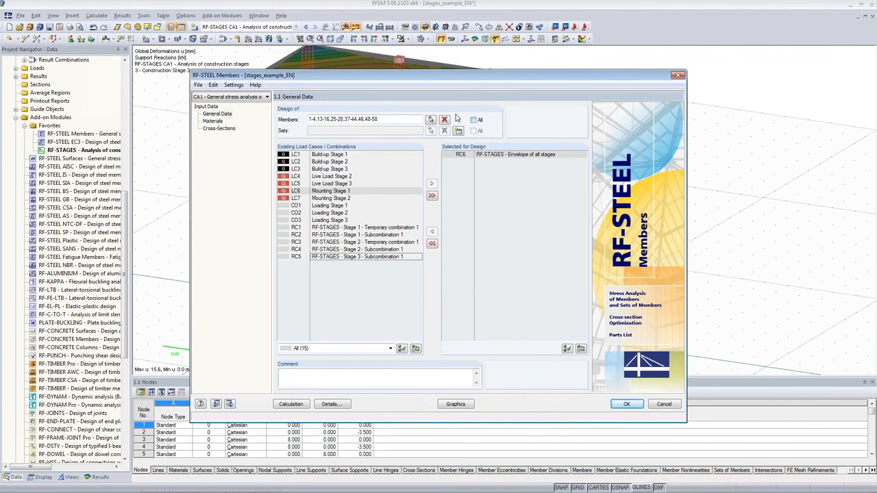
left_click(430, 120)
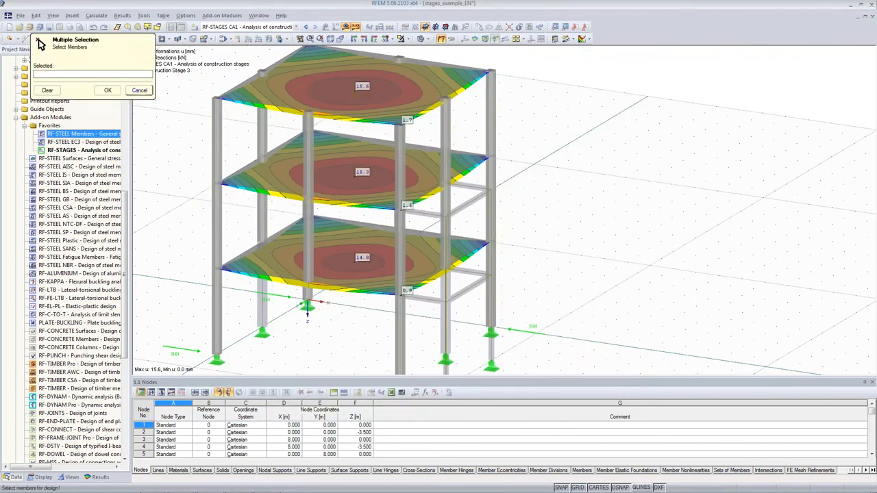
left_click(347, 28)
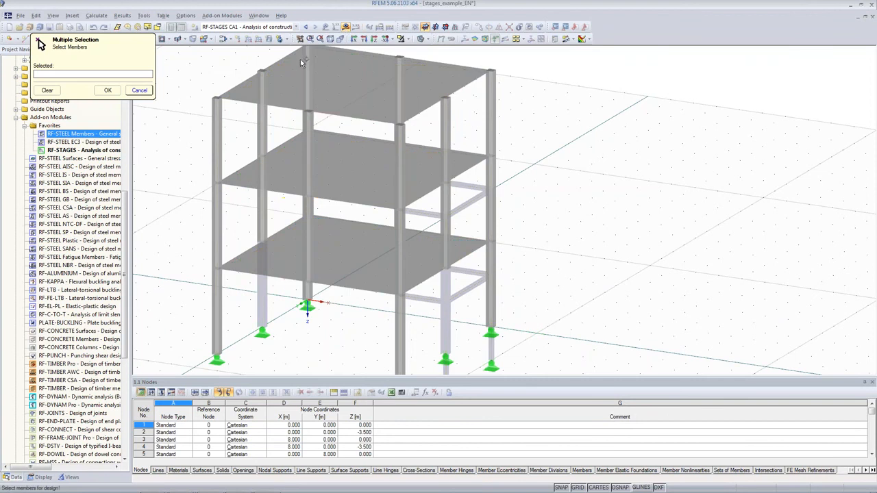
scroll(425, 118, "down", 2)
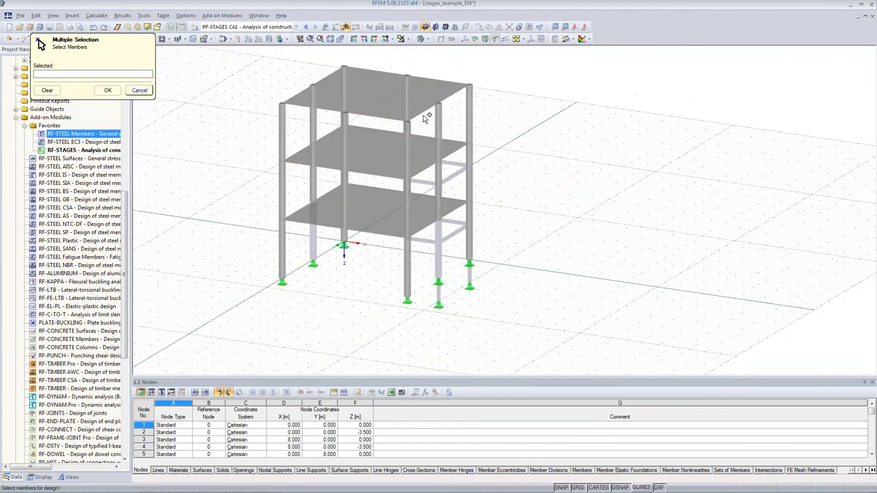
left_click(296, 27)
left_click(233, 33)
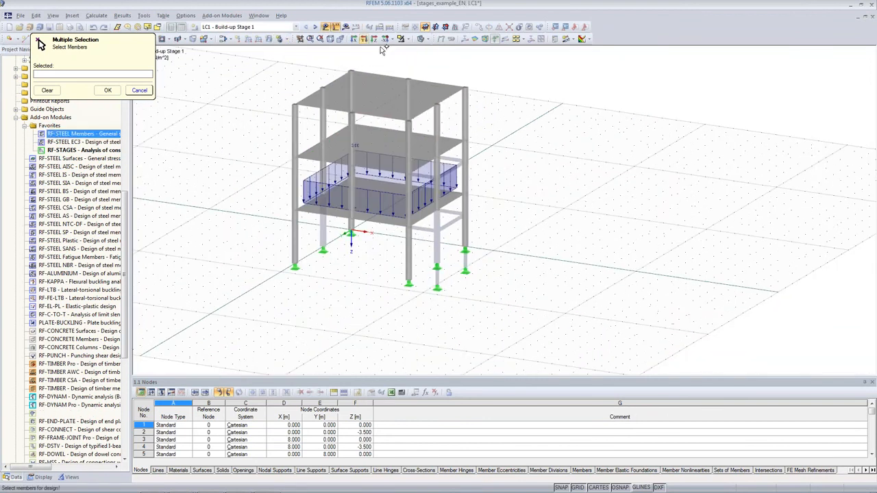
left_click(409, 40)
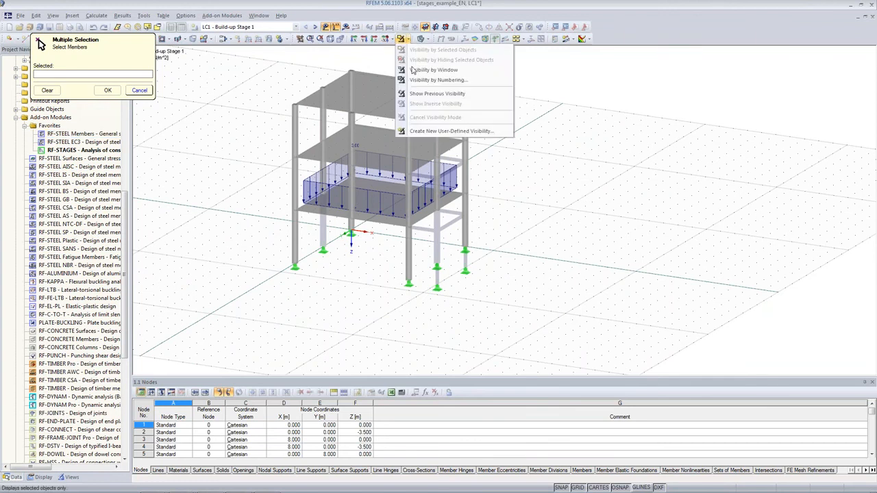
left_click(296, 26)
left_click(267, 130)
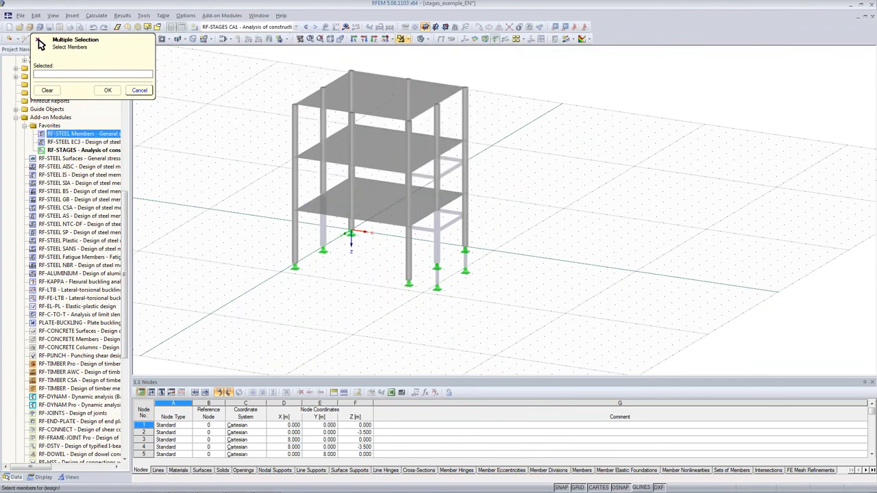
left_click(140, 90)
left_click(622, 405)
left_click(484, 289)
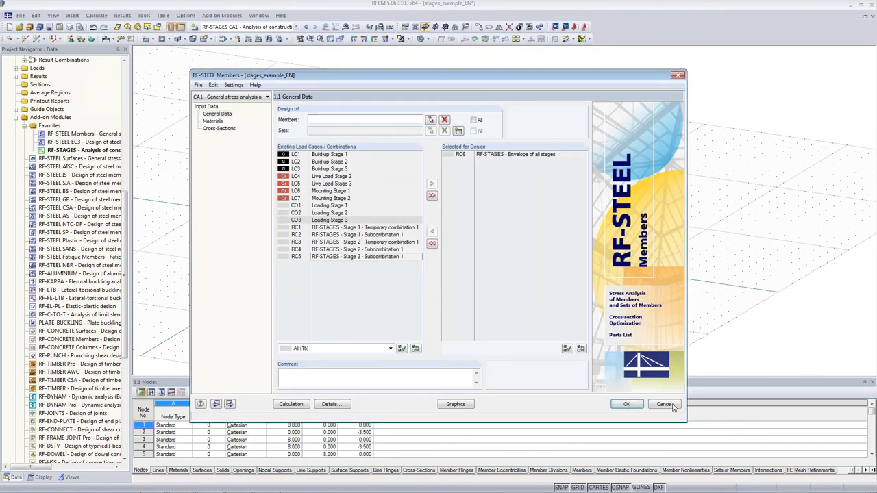
left_click(663, 404)
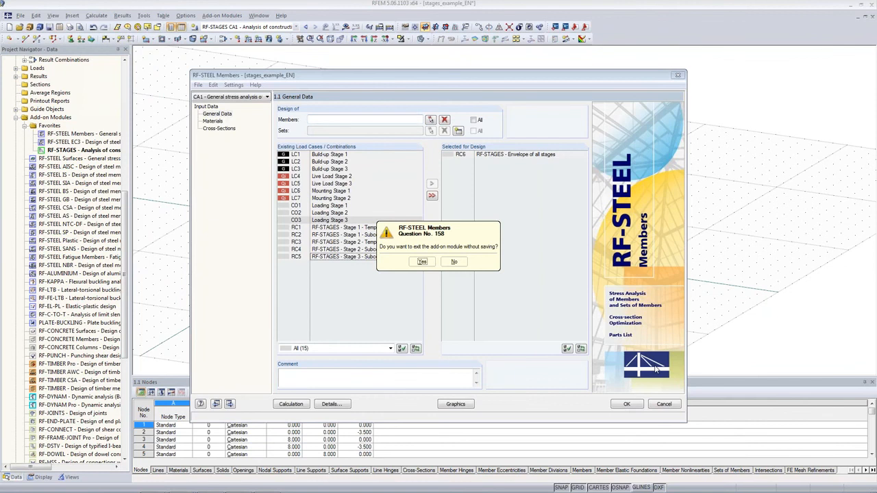
left_click(422, 261)
Display Construction Stage 1 without results and set up RF-STEEL Members to design members 46 and 48 for RC6, the envelope of all stages
left_click(346, 27)
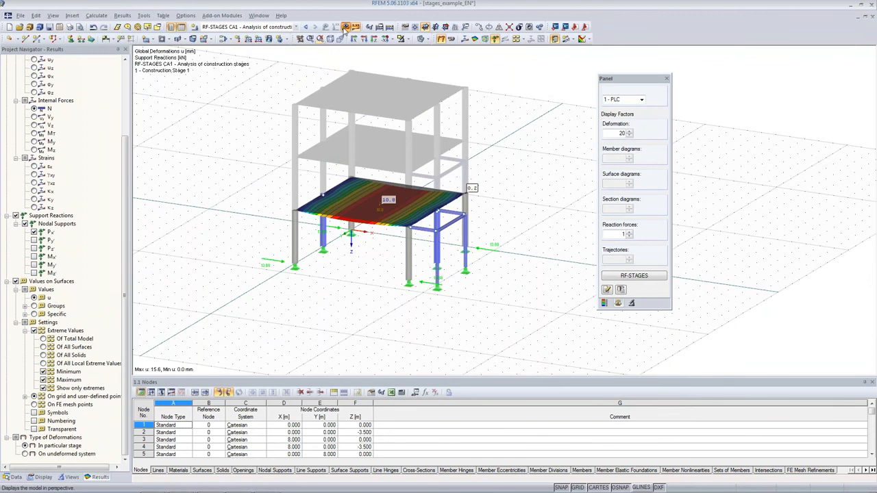
left_click(346, 27)
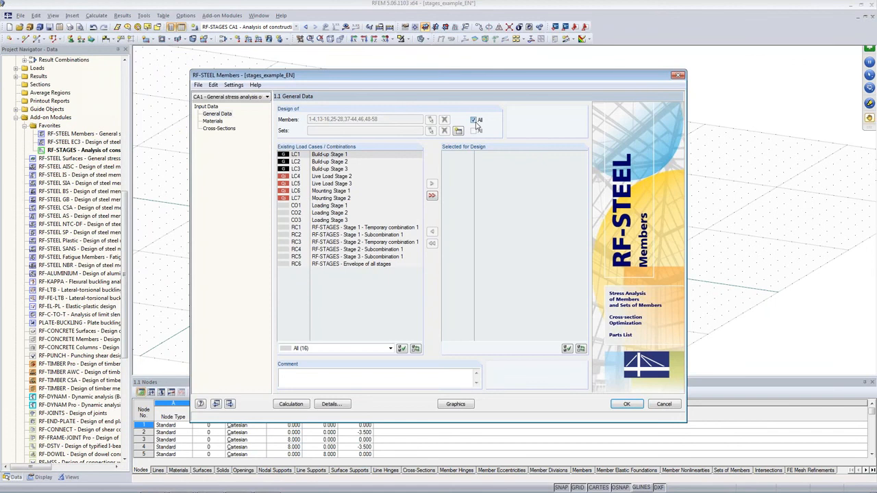
left_click(474, 121)
left_click(430, 119)
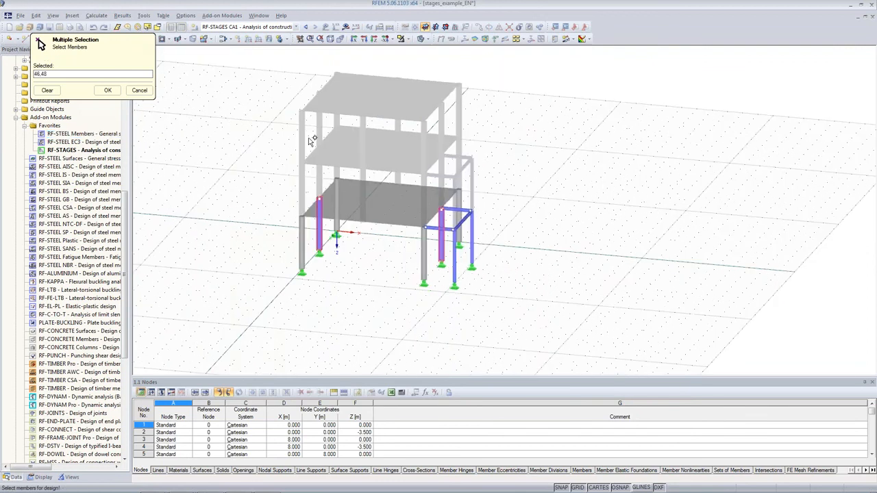
left_click(108, 89)
left_click(342, 265)
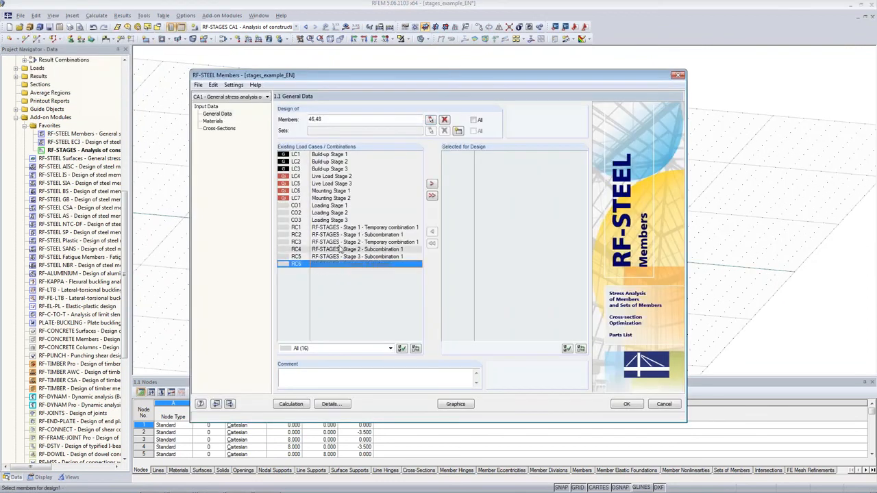
left_click(432, 183)
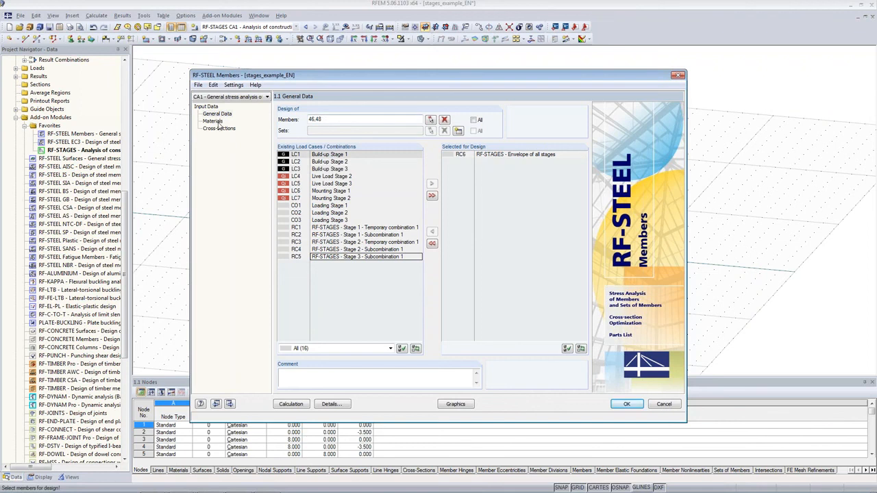
Set the stress calculation method for result combinations to Stresses from internal forces, run the calculation and close RF-STEEL Members with the results saved
left_click(332, 403)
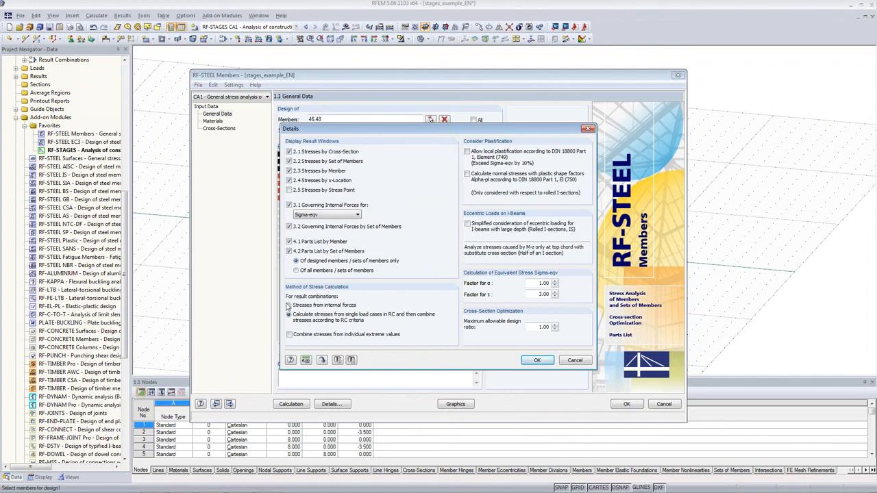
left_click(312, 306)
left_click(535, 361)
left_click(629, 404)
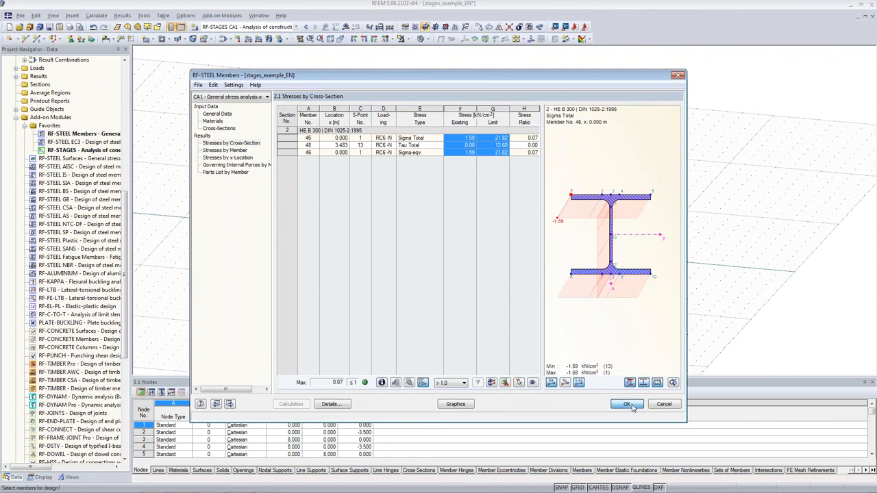
middle_click_drag(644, 197, 611, 230, "ctrl")
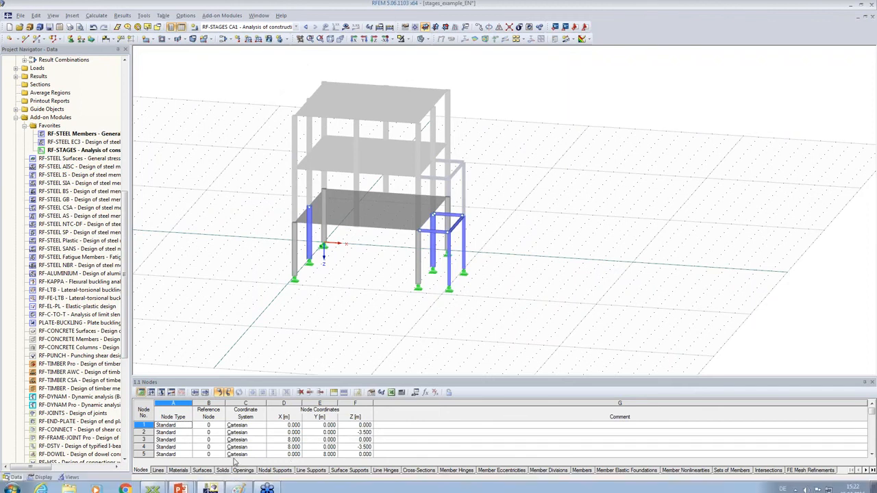
Switch to the stages_EN2 PowerPoint slide show and advance from the RF-STAGES features to the Additional Information slide
left_click(178, 484)
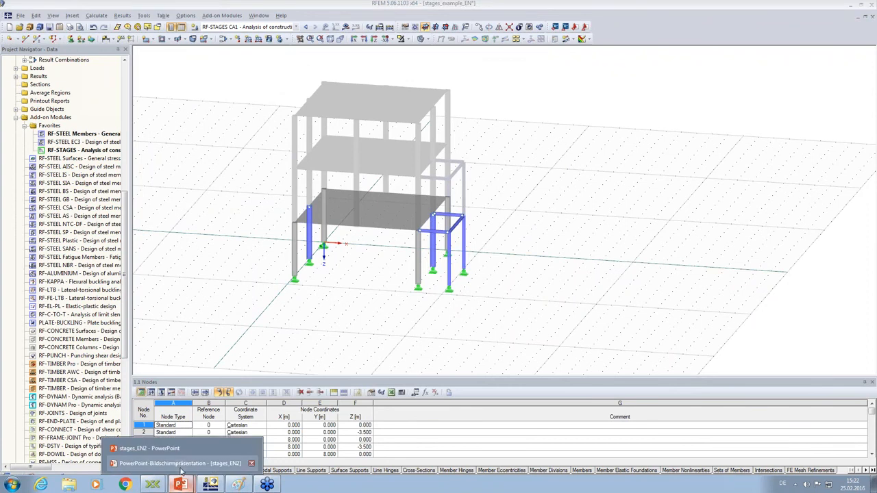
left_click(182, 469)
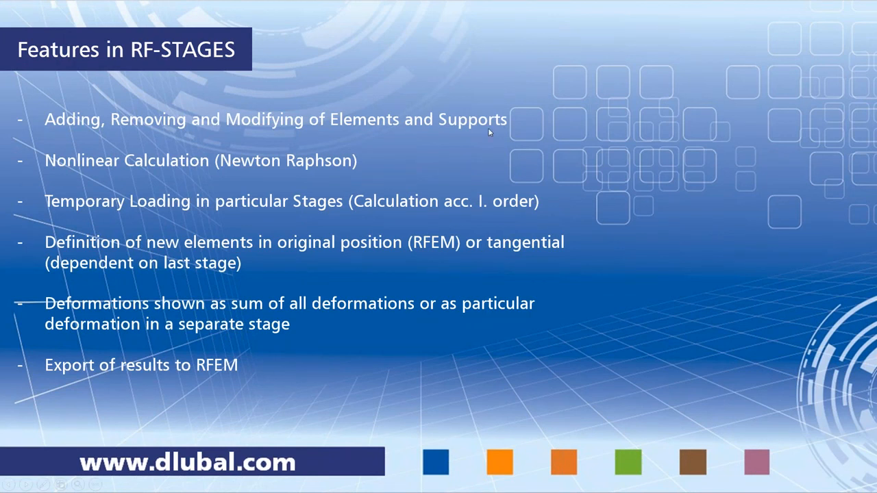
key("Right")
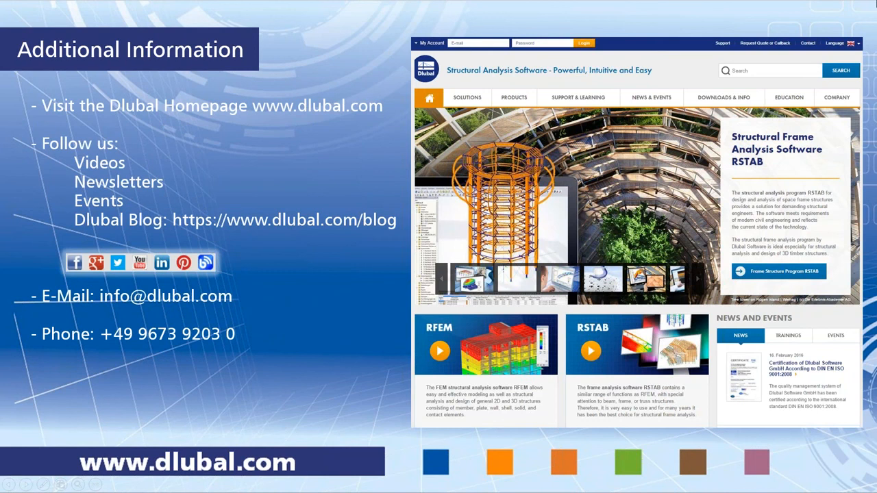